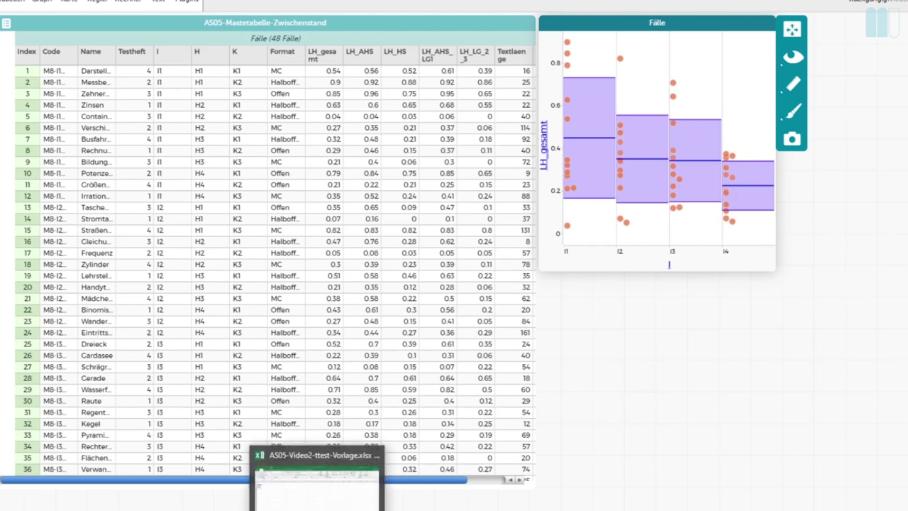
# Switch from CODAP to the Excel workbook with the t-test sheet.
pyautogui.click(284, 489)
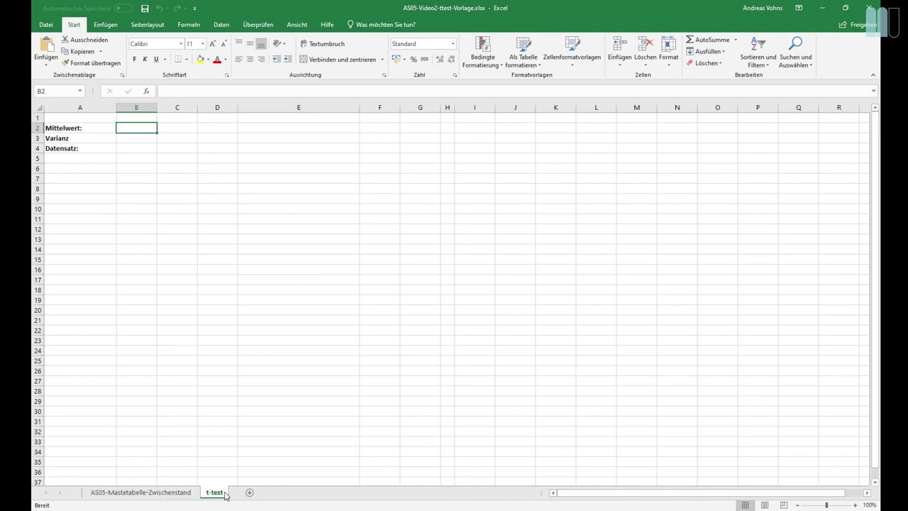
# On the AS05 data sheet, reset the column I filter to show all groups.
pyautogui.click(161, 494)
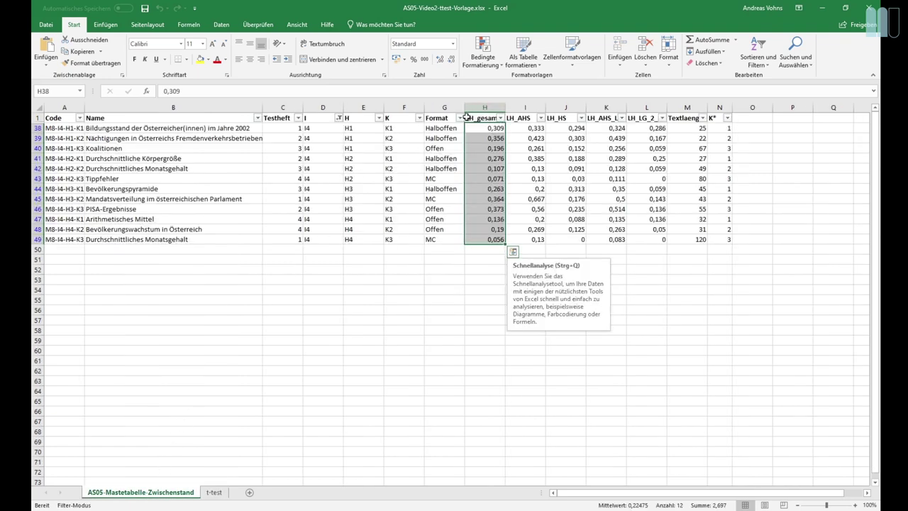
pyautogui.click(500, 118)
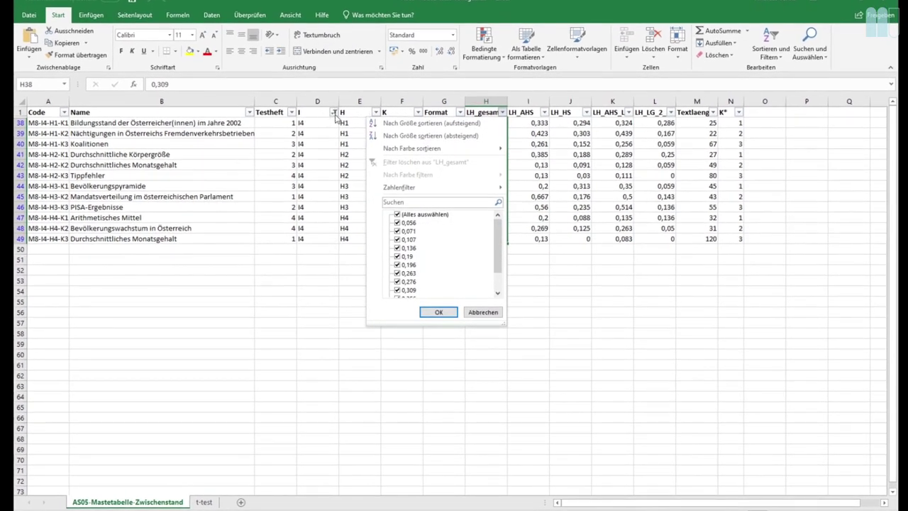
pyautogui.click(333, 114)
pyautogui.click(334, 113)
pyautogui.click(227, 214)
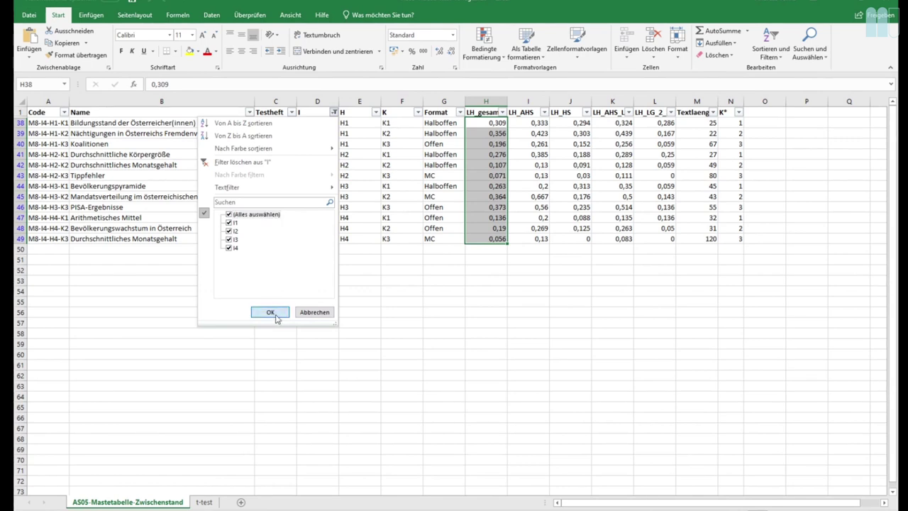
pyautogui.click(271, 312)
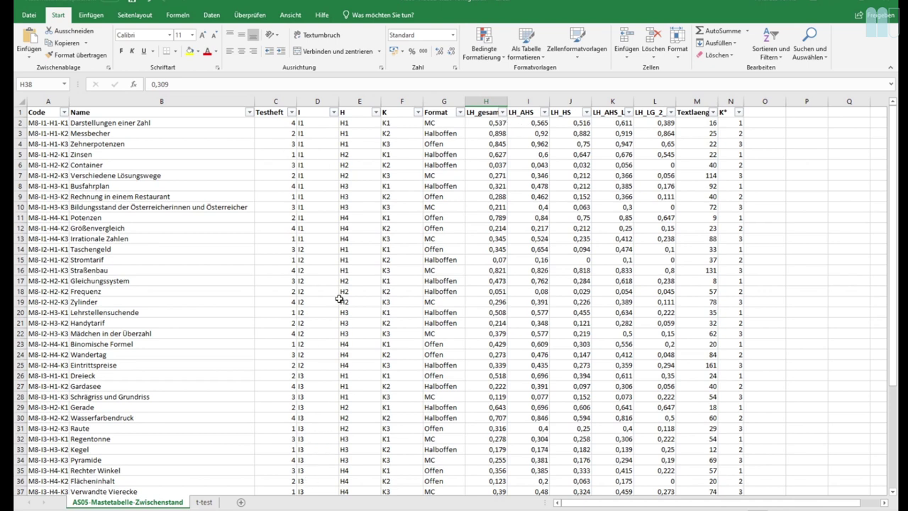
# Filter column I so only the I1 rows are shown.
pyautogui.click(332, 112)
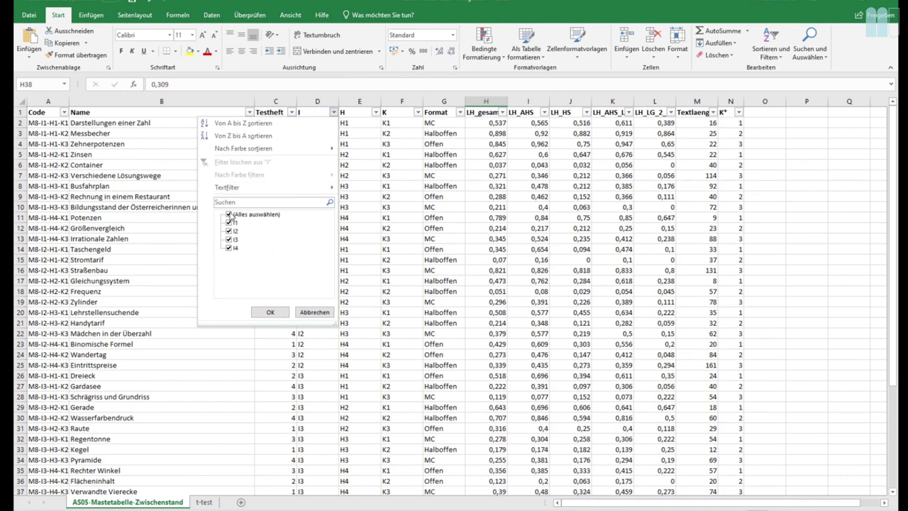
pyautogui.click(230, 216)
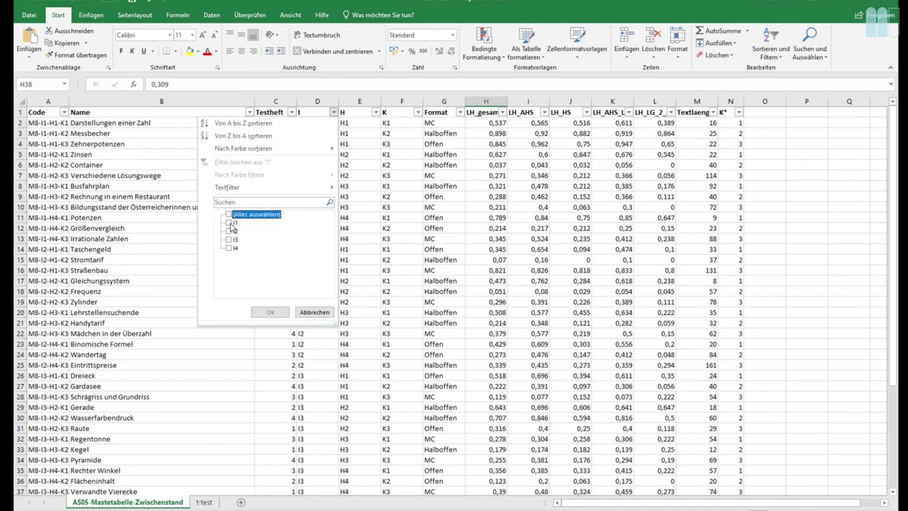
pyautogui.click(229, 223)
pyautogui.click(271, 312)
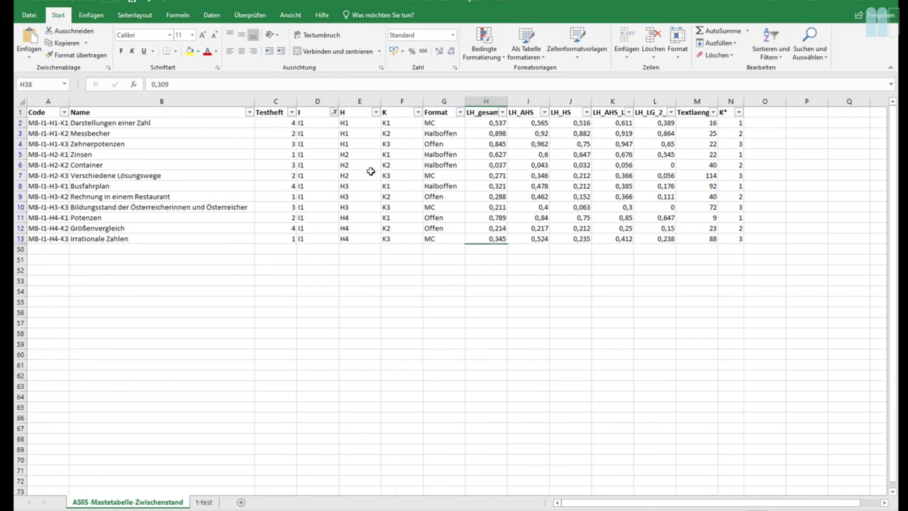
# Copy the I1 LH_gesamt values H2:H13 into B5:B16 of the t-test sheet.
pyautogui.moveTo(498, 123); pyautogui.dragTo(501, 243)
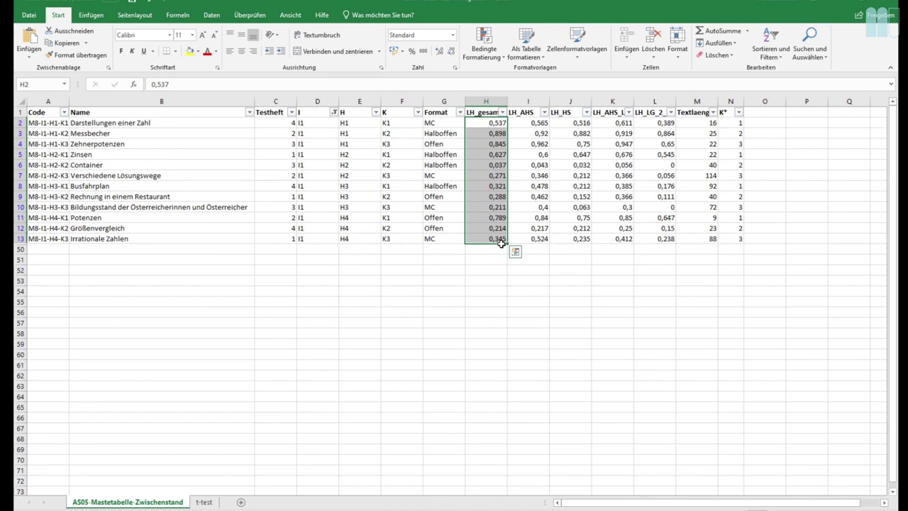
pyautogui.hotkey('ctrl', 'c')
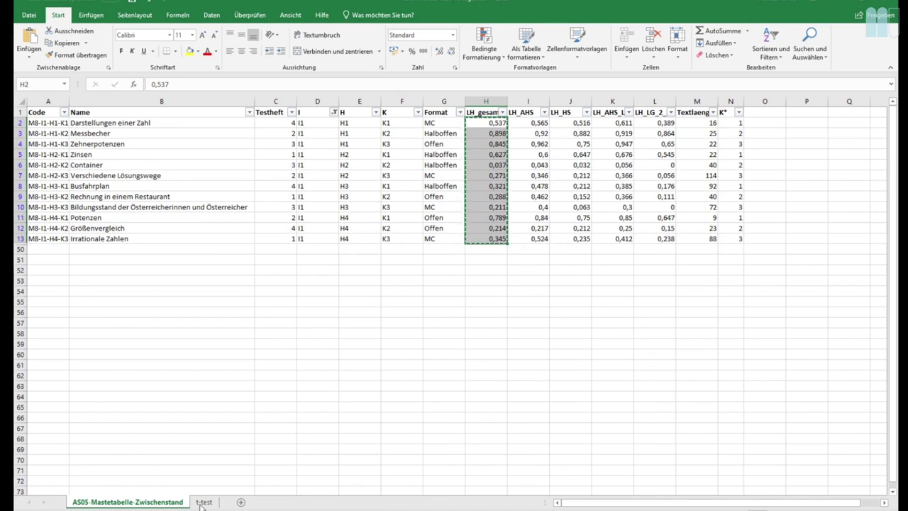
pyautogui.click(205, 502)
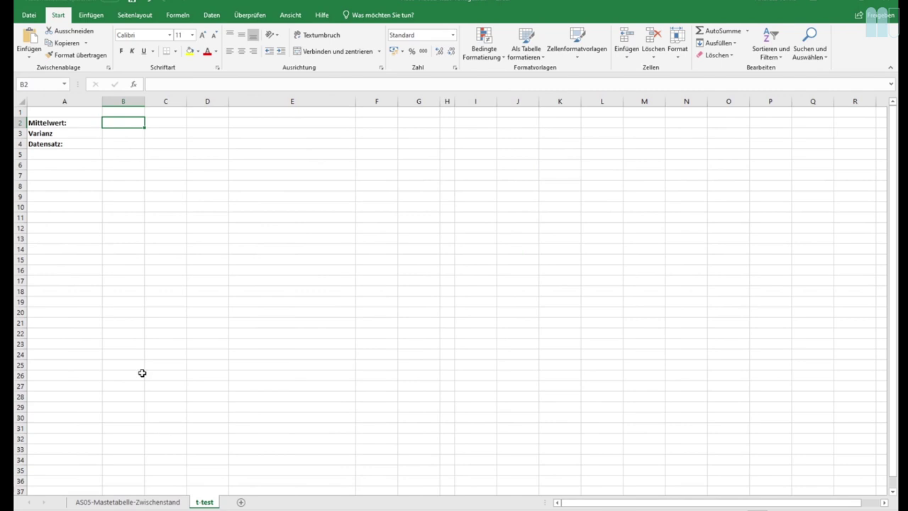
pyautogui.click(123, 144)
pyautogui.click(116, 153)
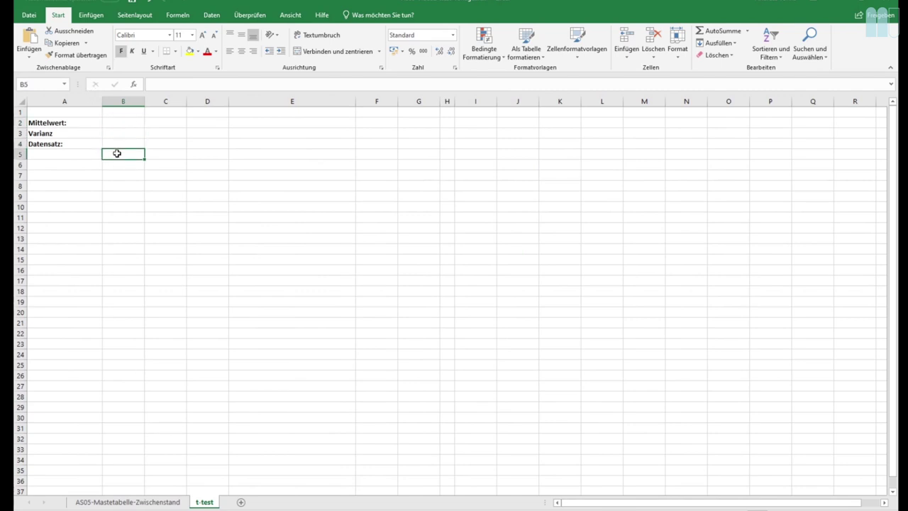
pyautogui.hotkey('ctrl', 'v')
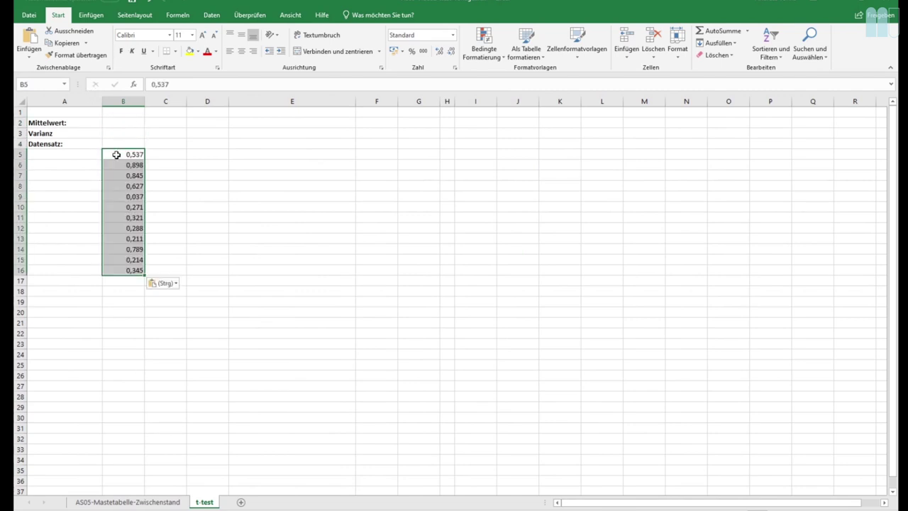
# Label cell B4 as I1.
pyautogui.press('Up')
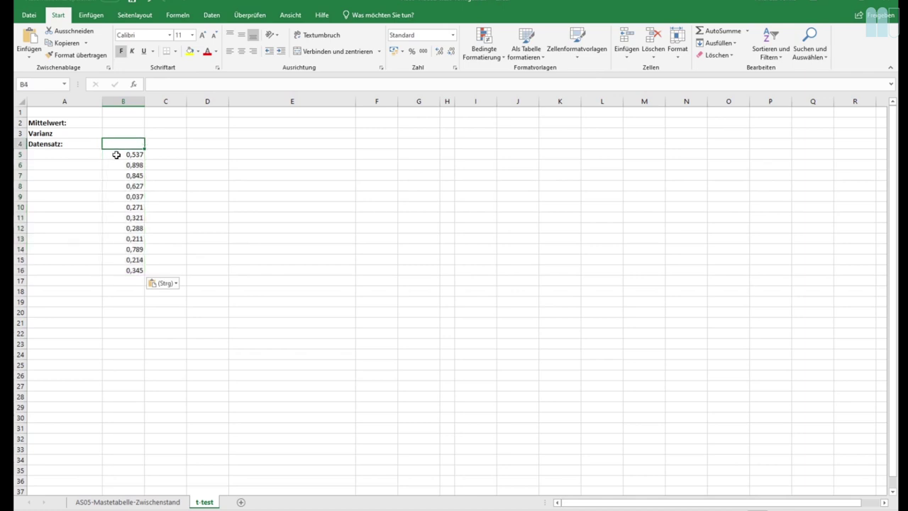
pyautogui.write('I1')
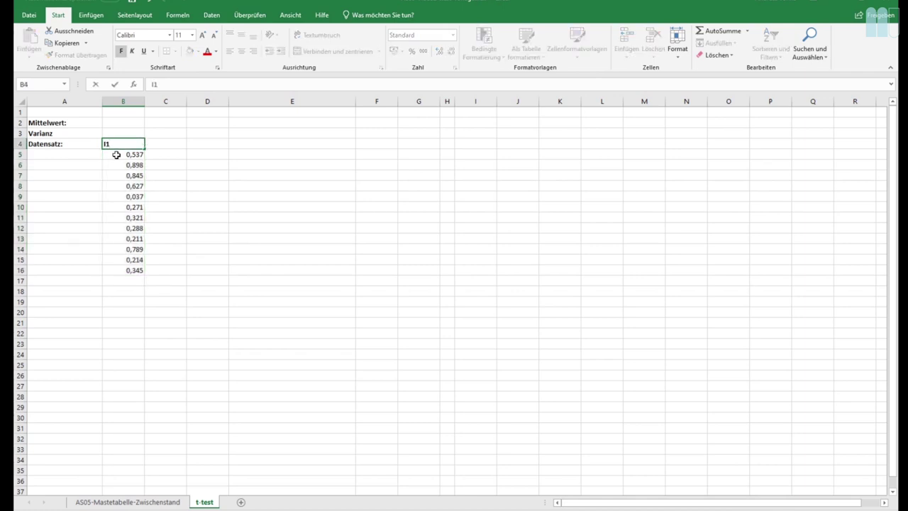
pyautogui.press('Return')
pyautogui.press('Up')
pyautogui.press('Right')
pyautogui.press('Right')
pyautogui.press('Down')
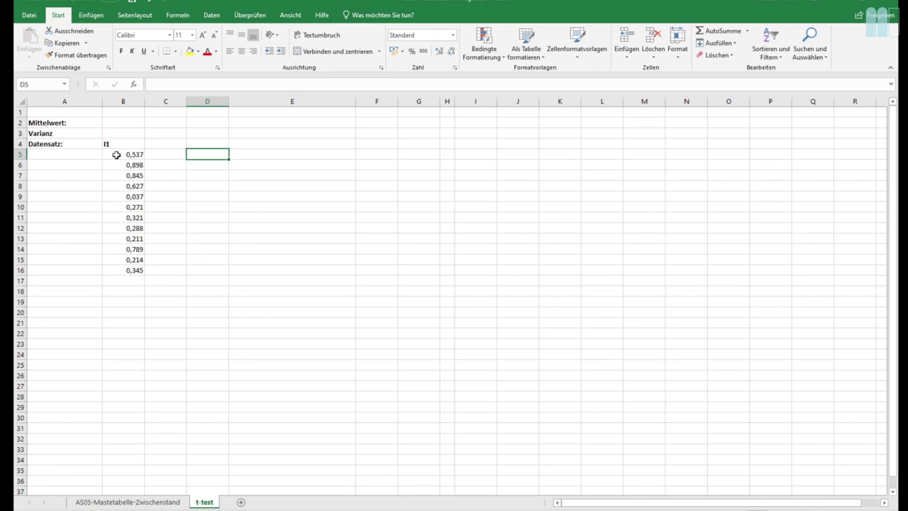
# Filter the data sheet's column I to show only the I4 rows.
pyautogui.click(140, 502)
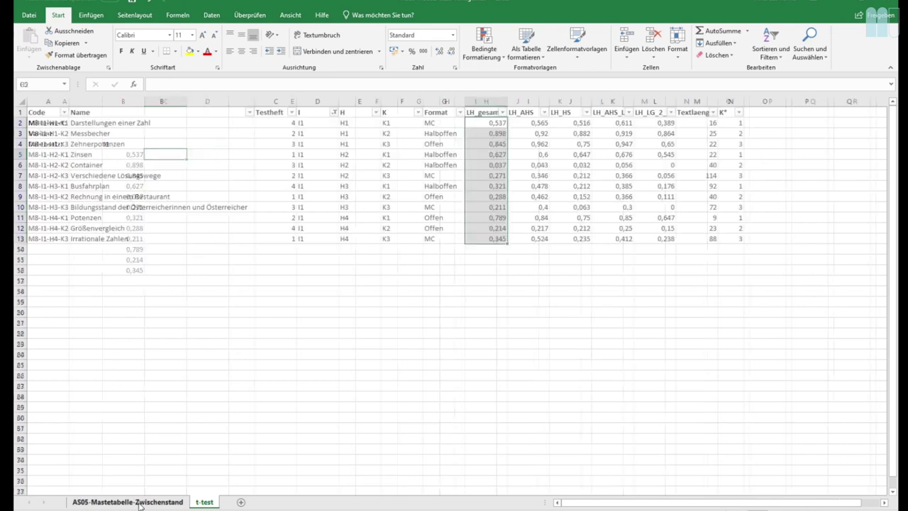
pyautogui.click(502, 112)
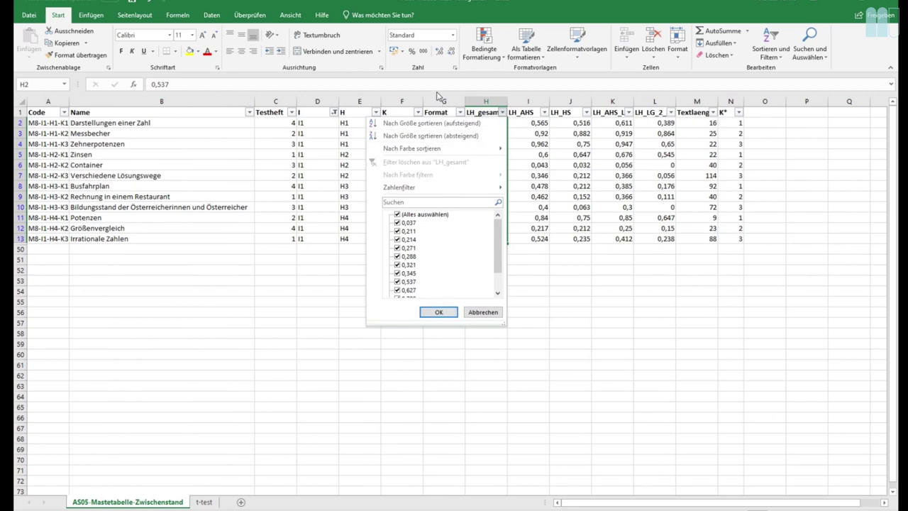
pyautogui.click(333, 114)
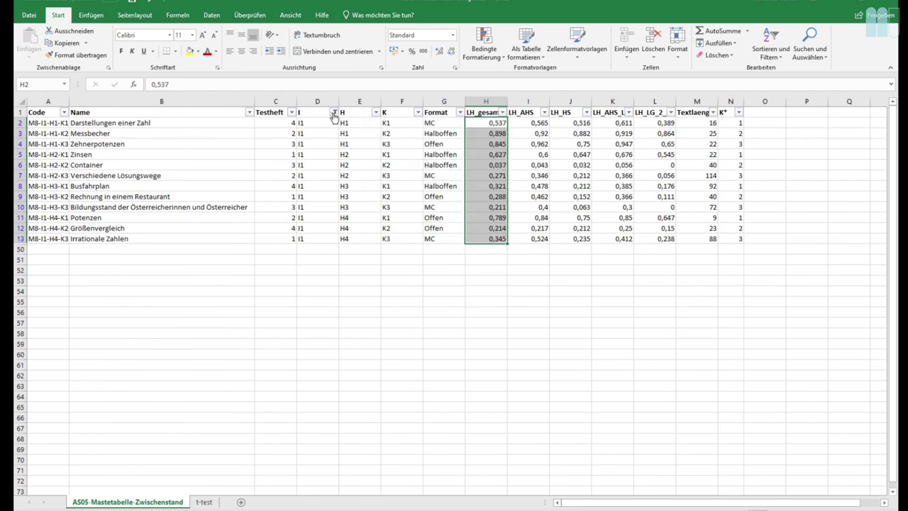
pyautogui.click(332, 113)
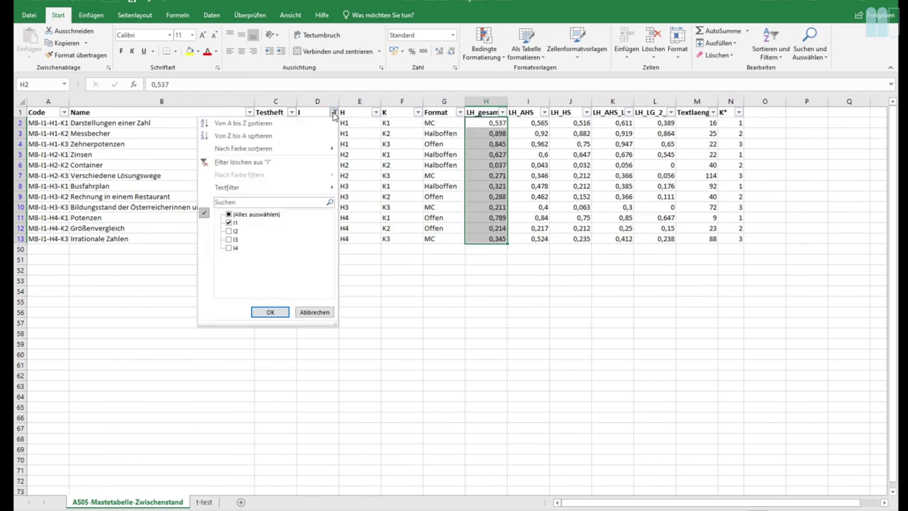
pyautogui.click(228, 214)
pyautogui.click(228, 214)
pyautogui.click(229, 248)
pyautogui.click(270, 312)
# Copy the I4 LH_gesamt values and paste them as values into C5:C16.
pyautogui.moveTo(492, 123); pyautogui.dragTo(487, 239)
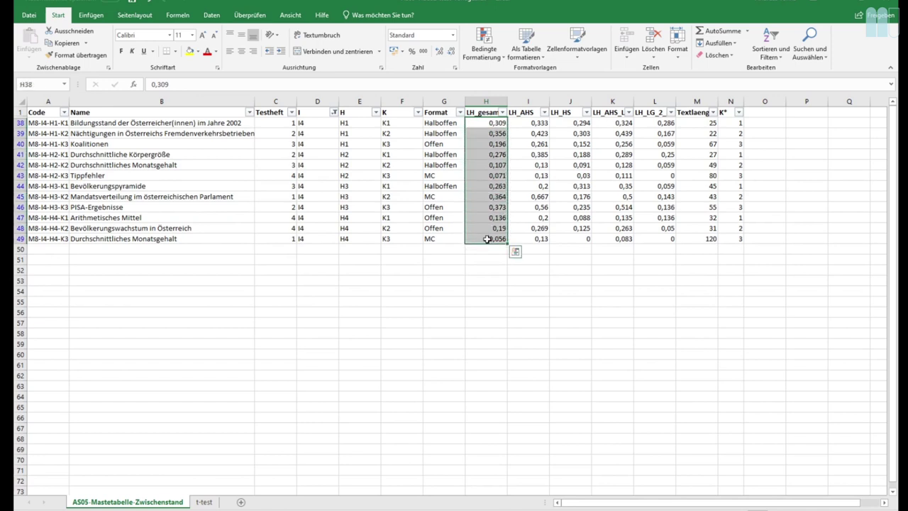
pyautogui.hotkey('ctrl', 'c')
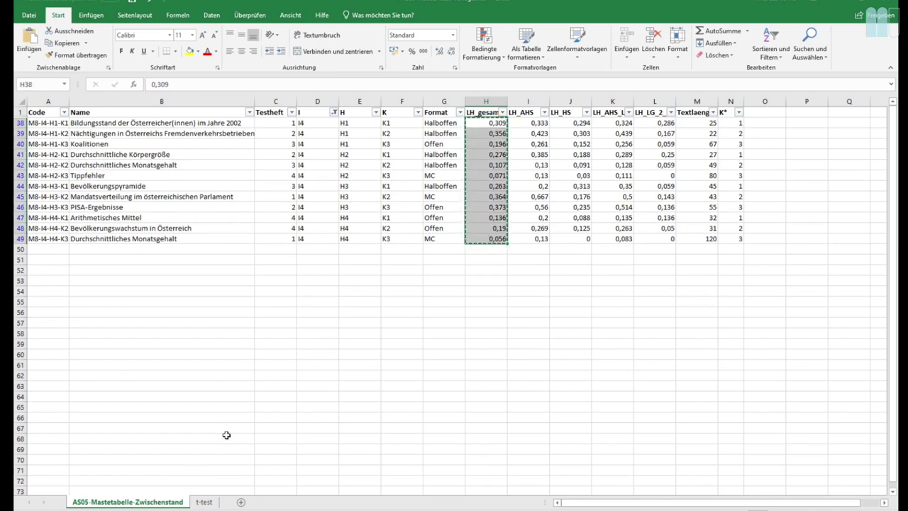
pyautogui.click(192, 502)
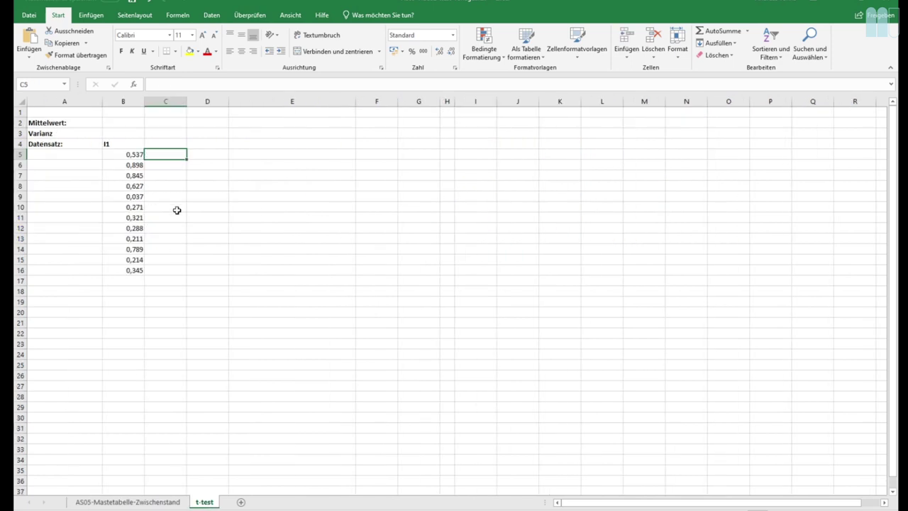
pyautogui.rightClick(165, 158)
pyautogui.click(209, 215)
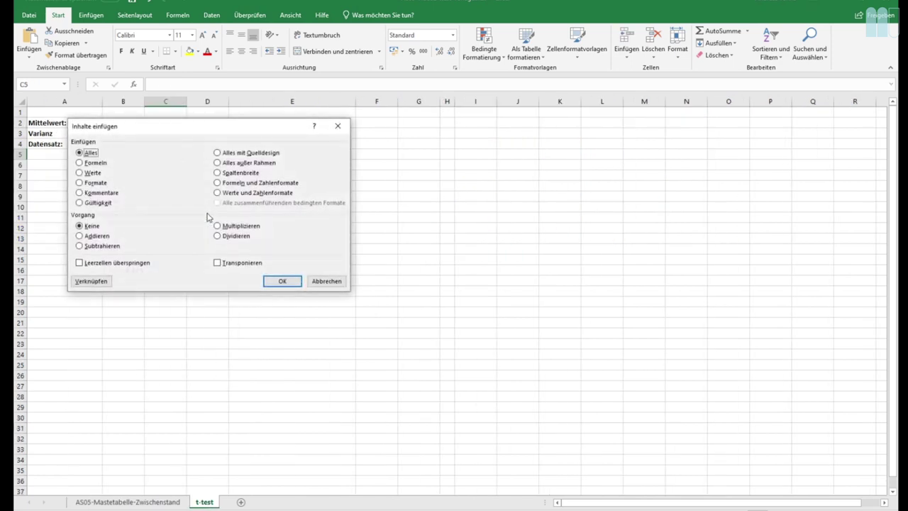
pyautogui.click(287, 281)
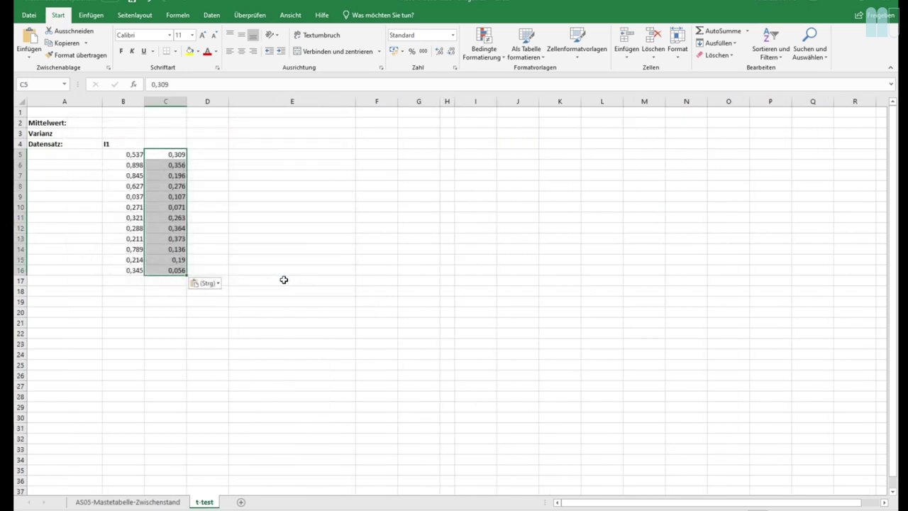
# Label cell C4 as I4.
pyautogui.click(168, 143)
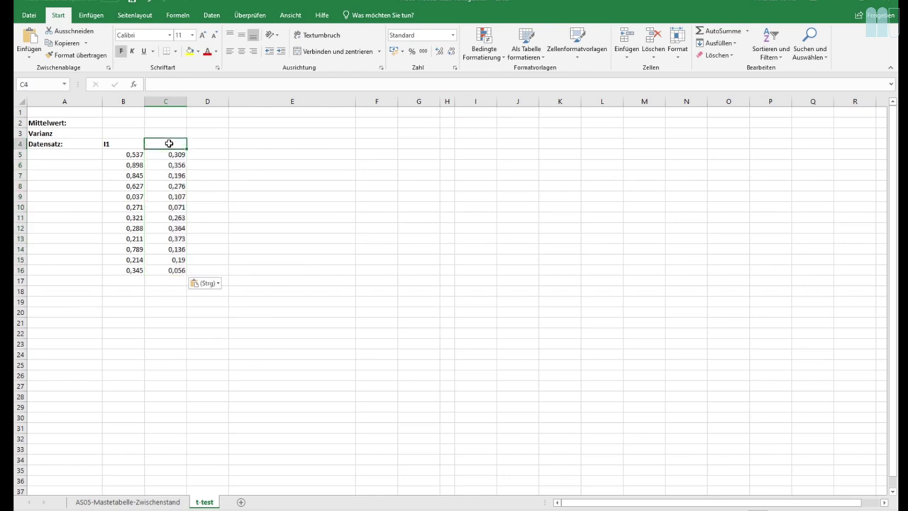
pyautogui.write('I4')
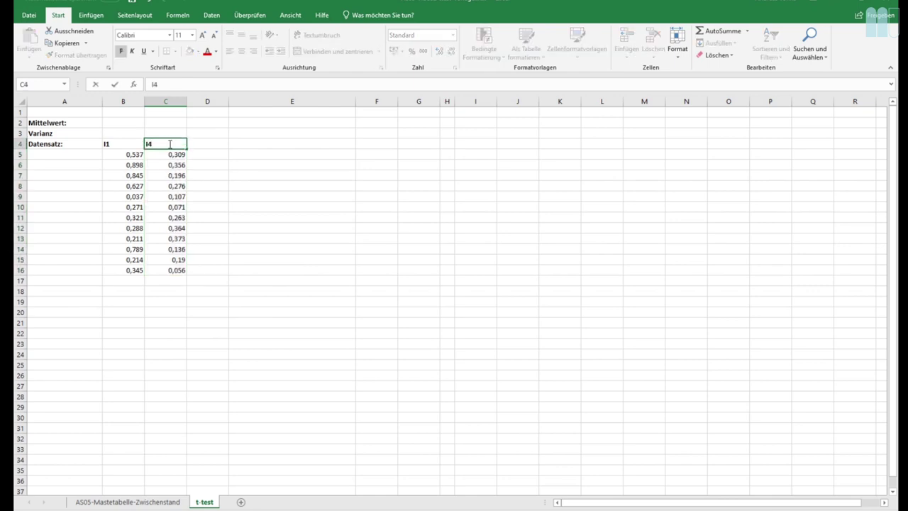
pyautogui.press('Return')
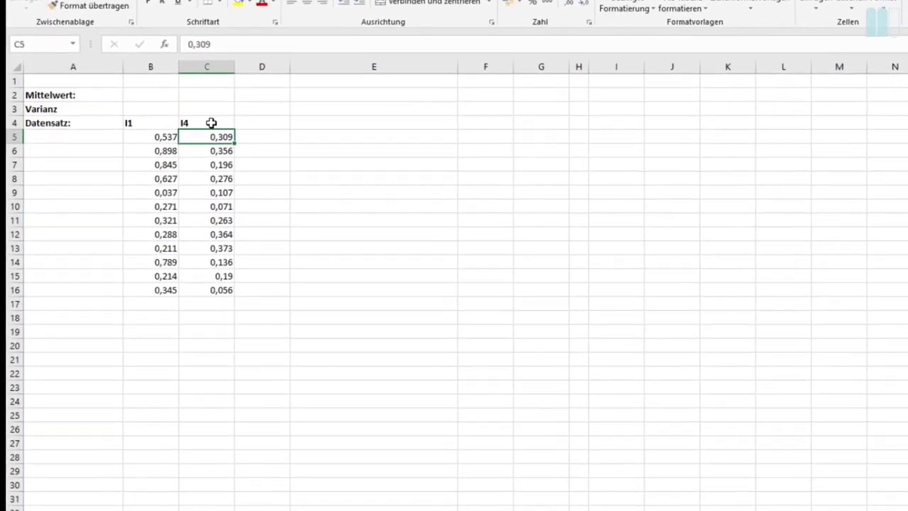
pyautogui.press('Up')
pyautogui.press('Up')
pyautogui.press('Up')
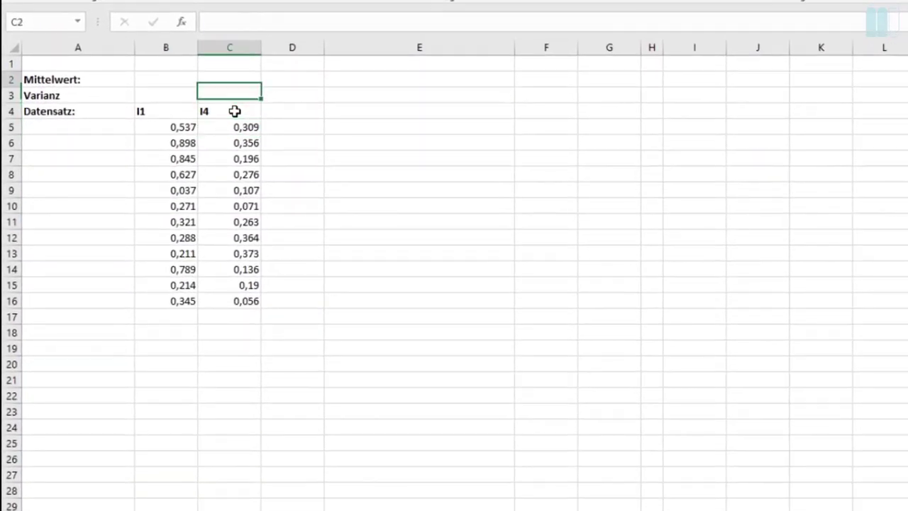
# Enter =MITTELWERT(B5:B16) in B2 for the I1 mean, 0,44858333.
pyautogui.press('Left')
pyautogui.write('=')
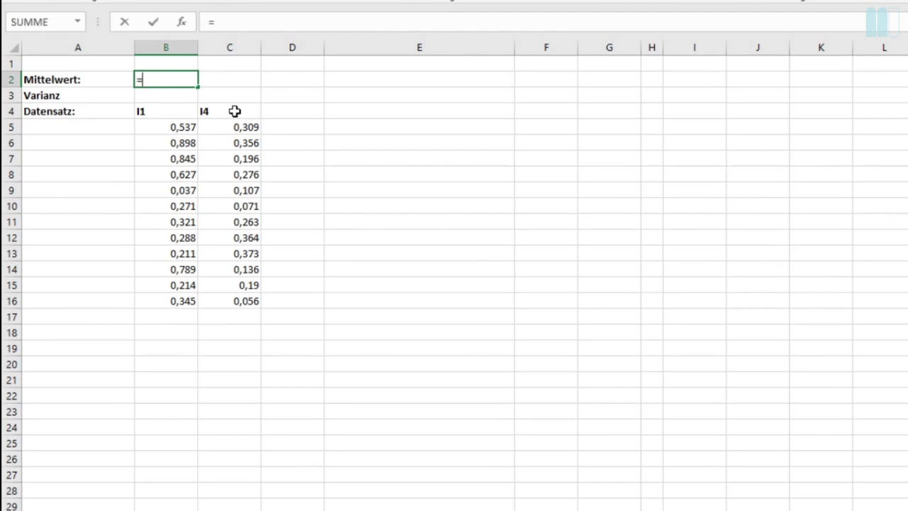
pyautogui.write('MITTEL')
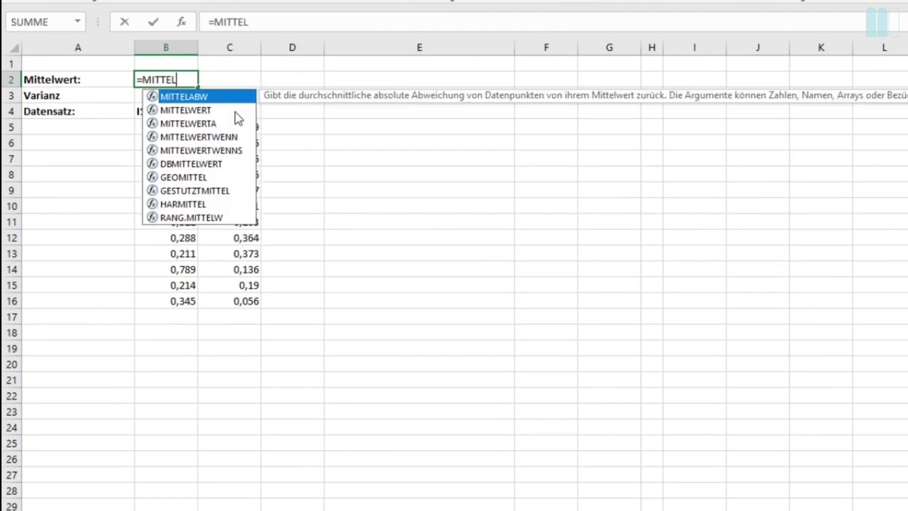
pyautogui.write('WERT(')
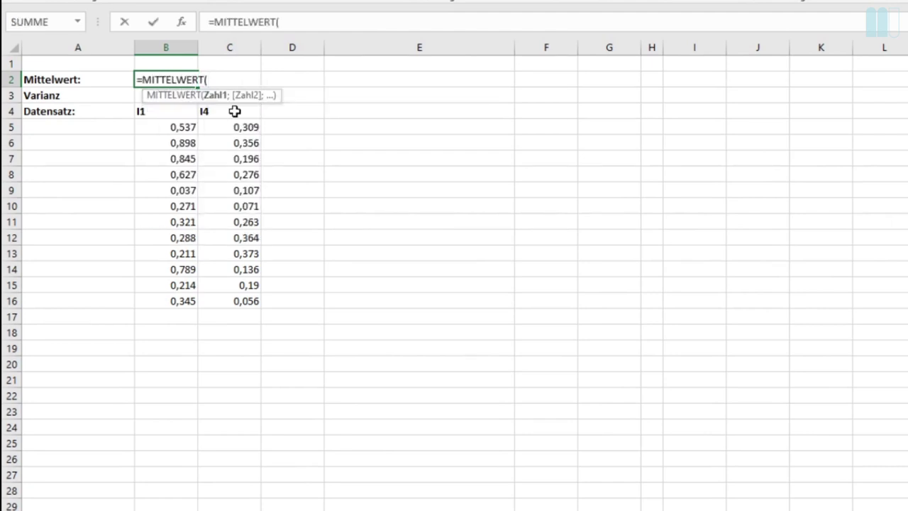
pyautogui.moveTo(177, 126); pyautogui.dragTo(182, 292)
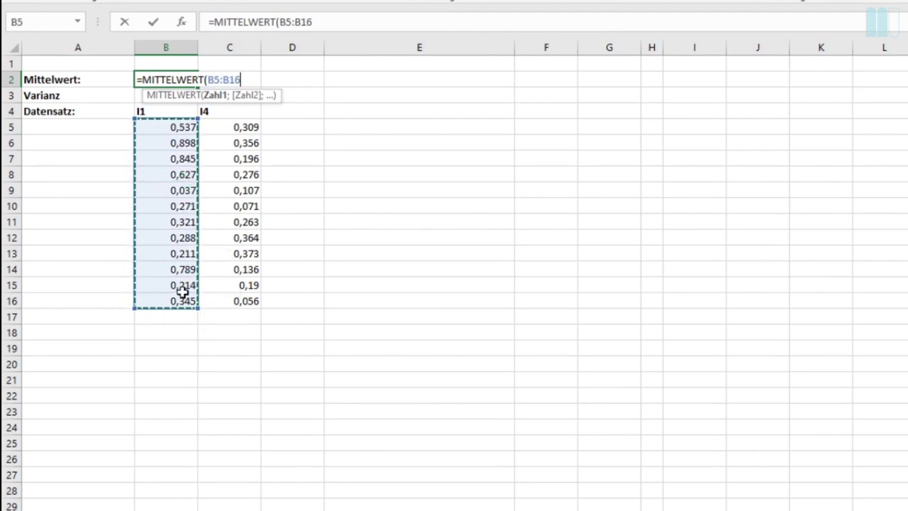
pyautogui.write(')')
pyautogui.press('Return')
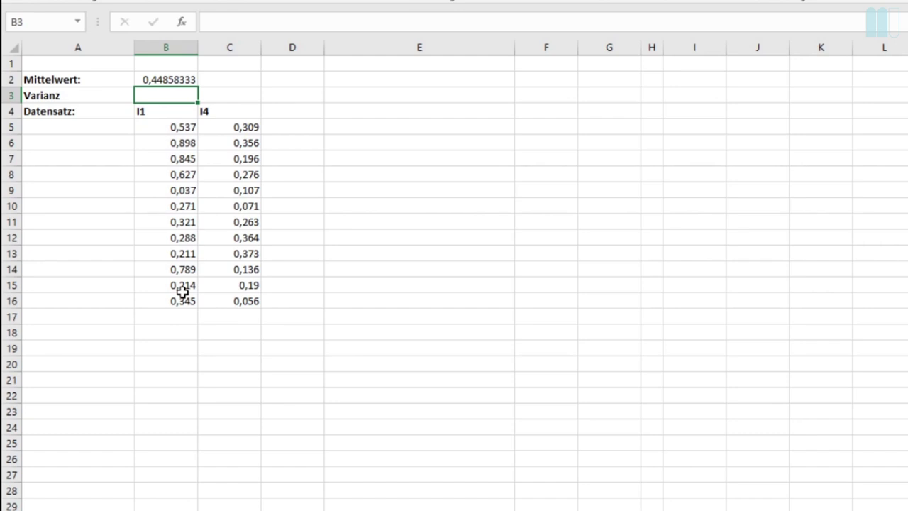
# Enter =VAR.S(B5:B16) in B3, fixing the #NAME? error, giving variance 0,07998736.
pyautogui.write('=')
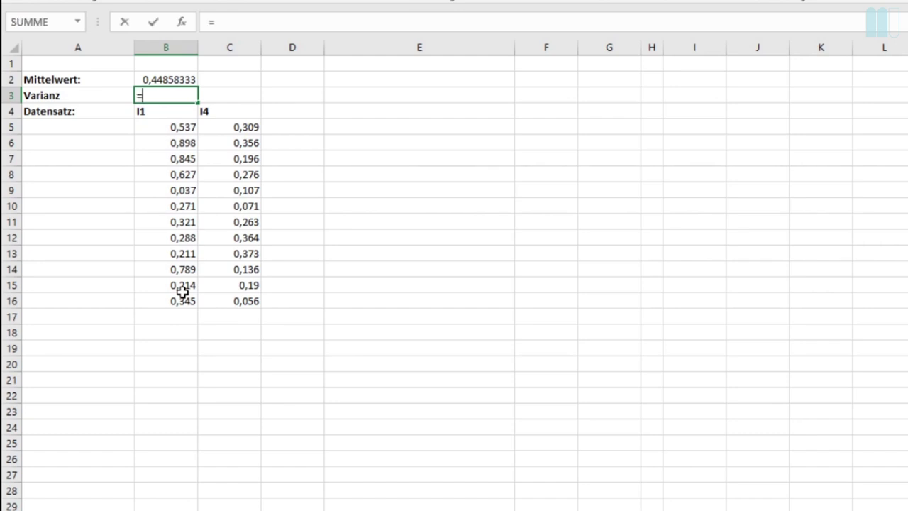
pyautogui.write('VAR')
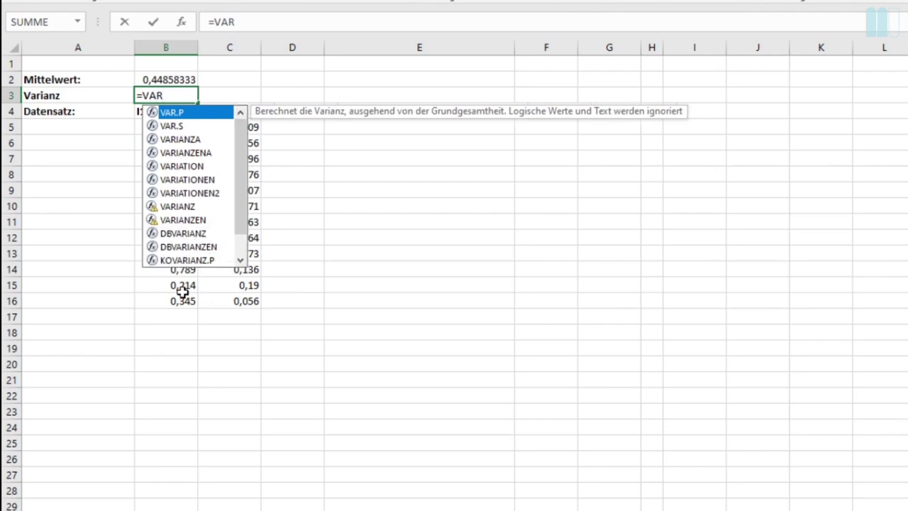
pyautogui.write('.S')
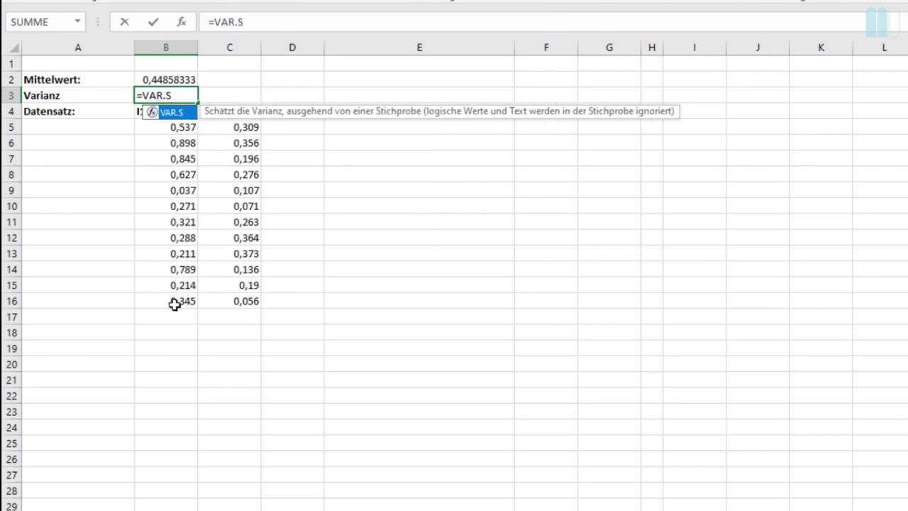
pyautogui.moveTo(183, 126); pyautogui.dragTo(182, 298)
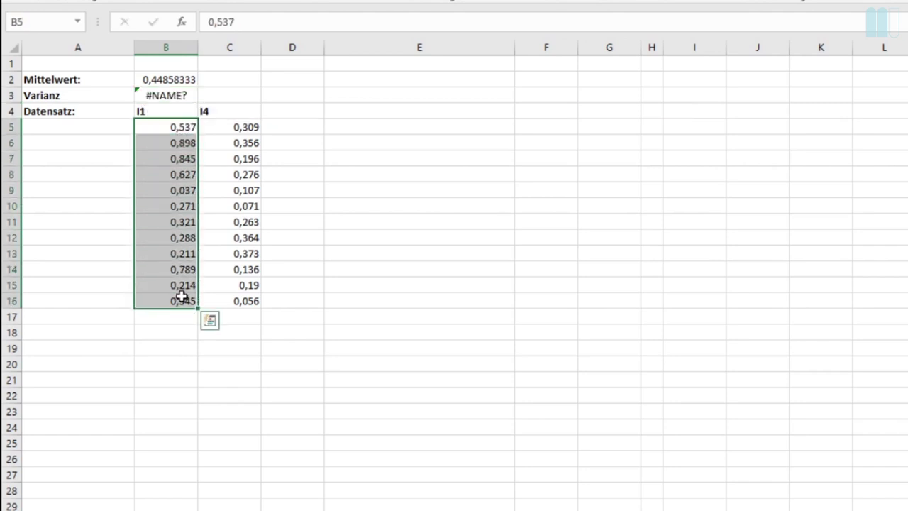
pyautogui.click(156, 93)
pyautogui.click(257, 22)
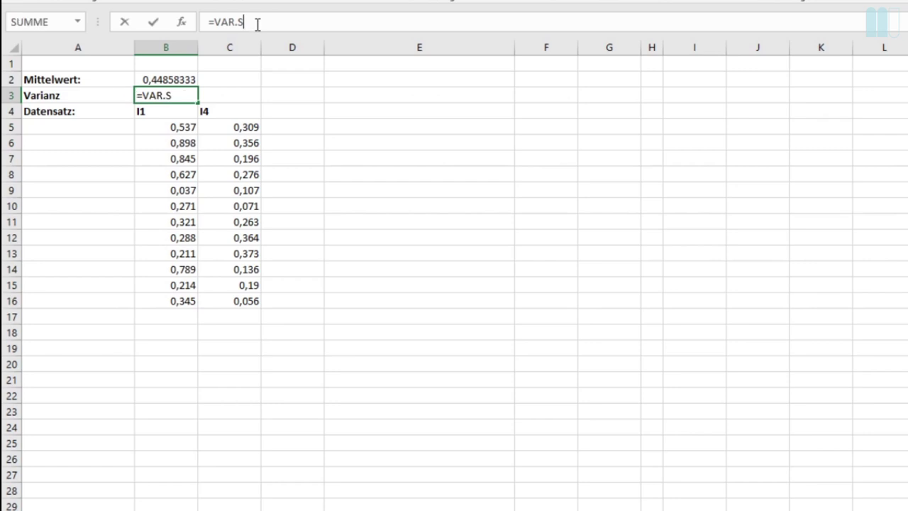
pyautogui.write('(')
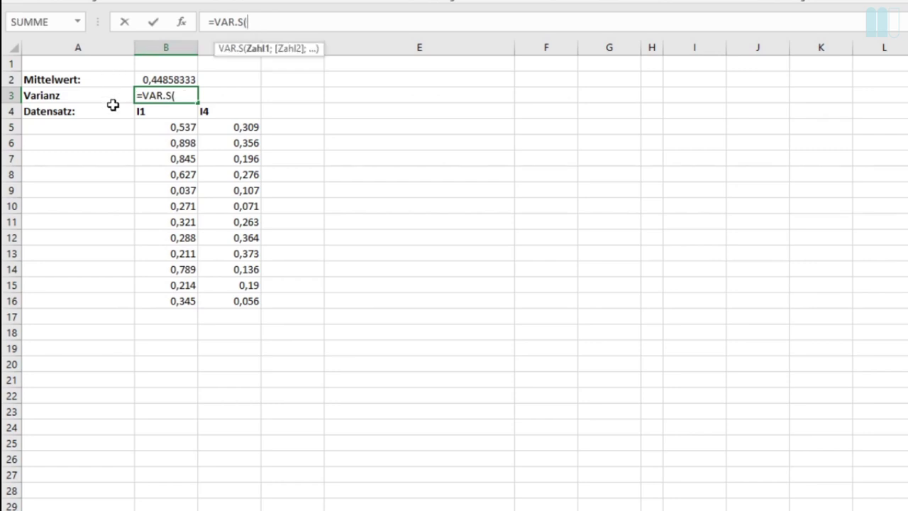
pyautogui.moveTo(178, 124); pyautogui.dragTo(141, 294)
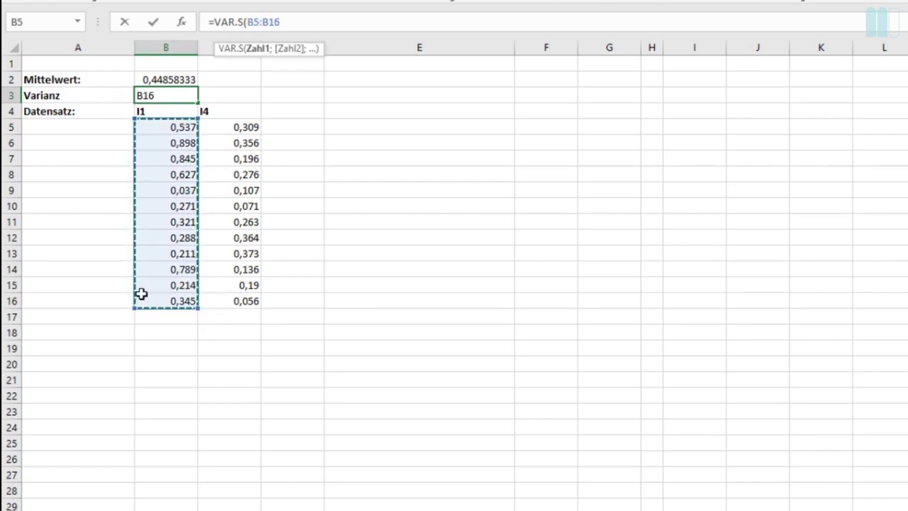
pyautogui.write(')')
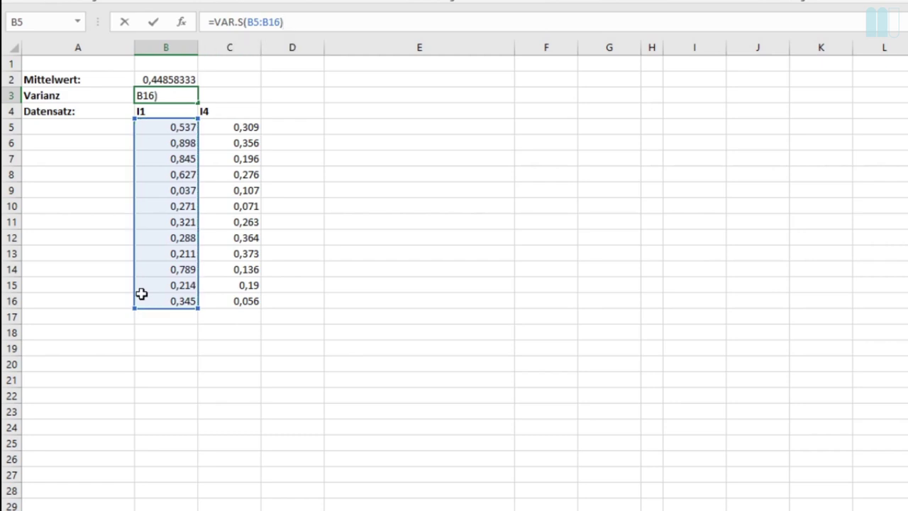
pyautogui.press('Return')
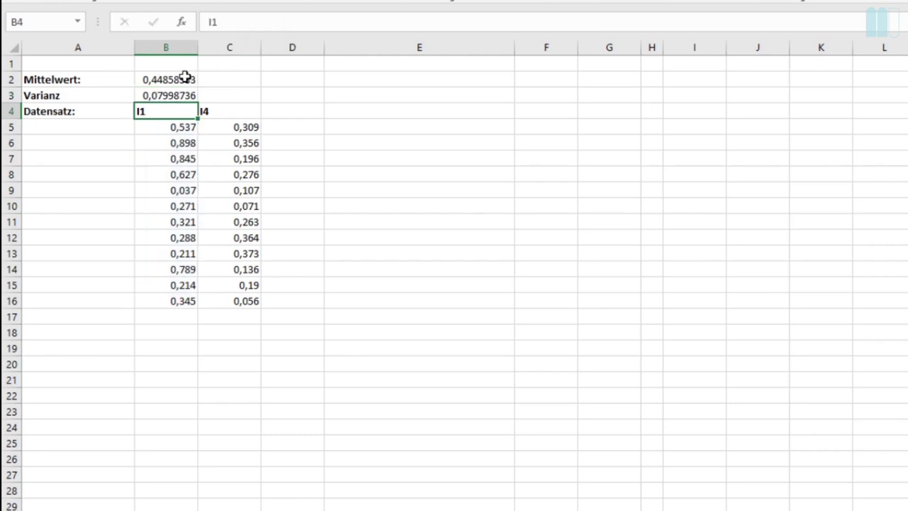
pyautogui.click(183, 78)
pyautogui.hotkey('shift', 'Down')
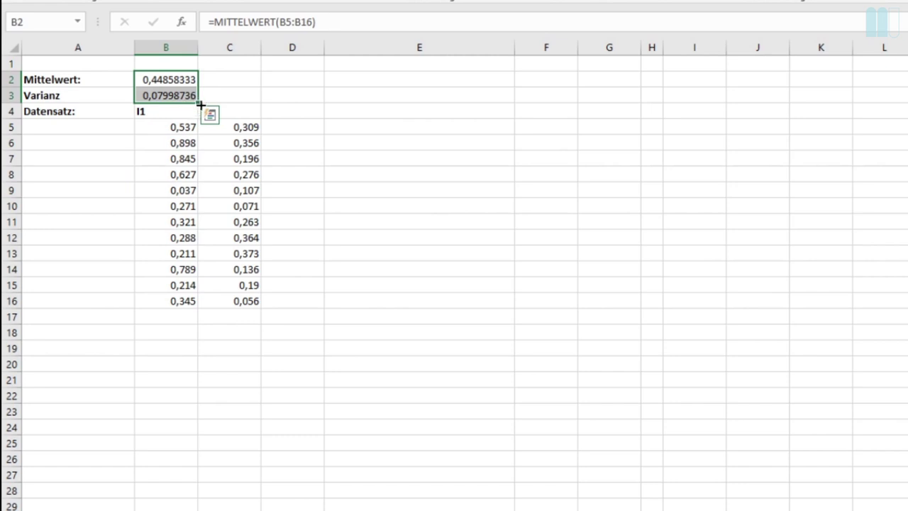
# Fill B2:B3 into column C, giving the I4 mean 0,22475 and variance 0,01324311.
pyautogui.moveTo(198, 105); pyautogui.dragTo(251, 107)
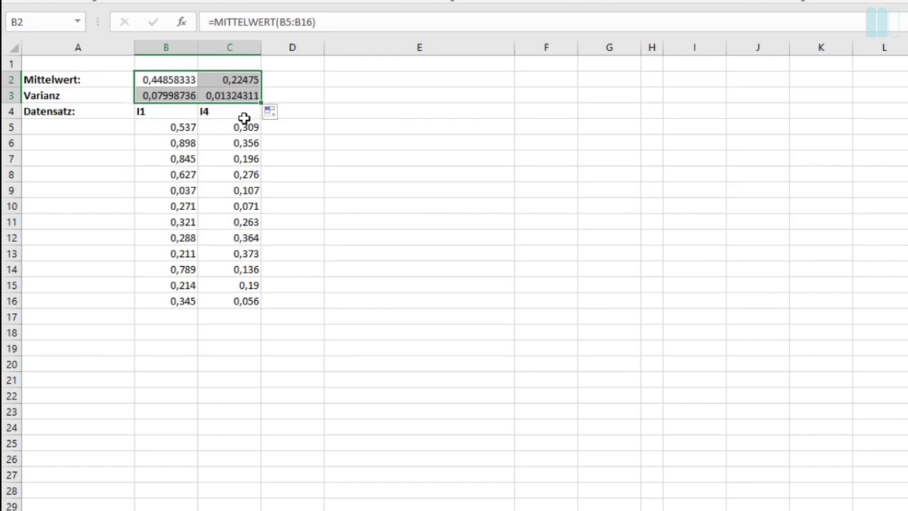
pyautogui.click(231, 97)
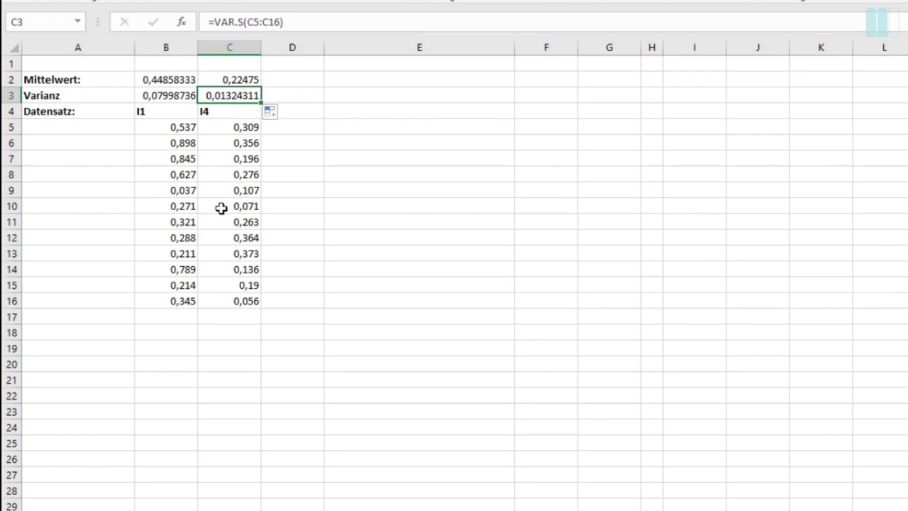
pyautogui.click(233, 82)
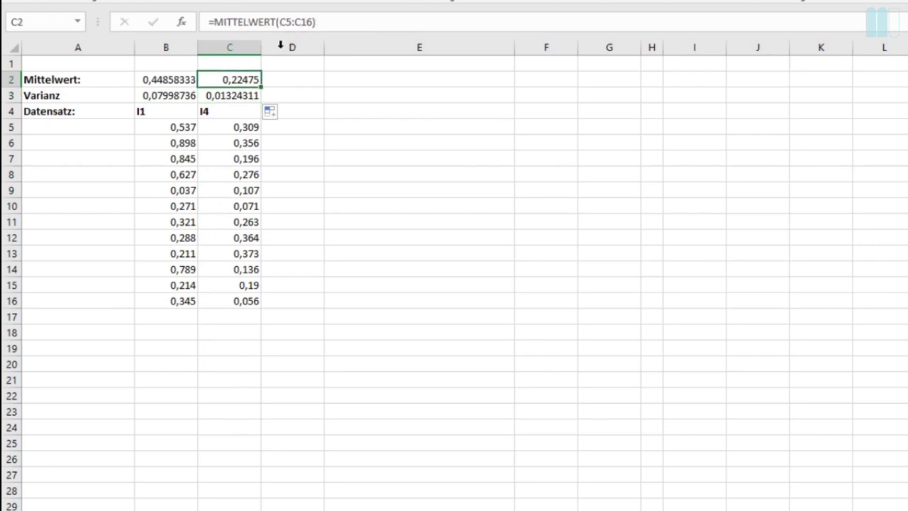
pyautogui.click(203, 329)
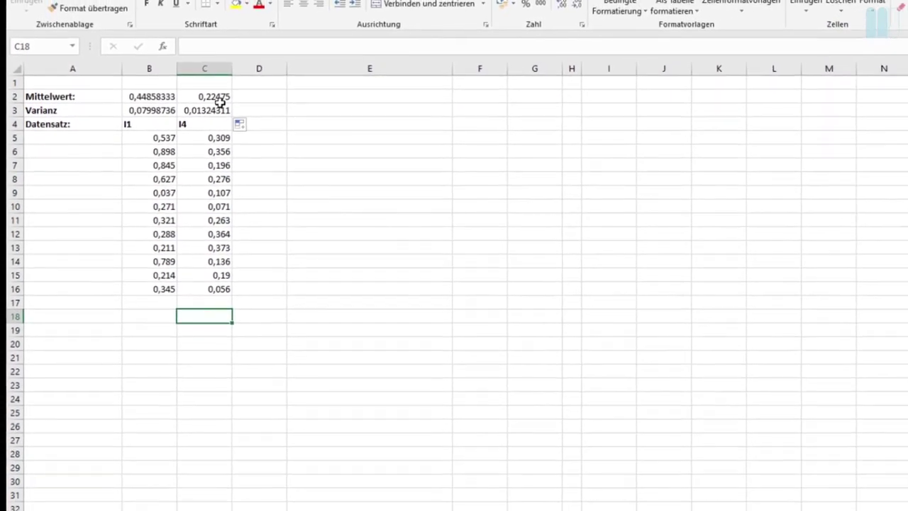
pyautogui.click(198, 110)
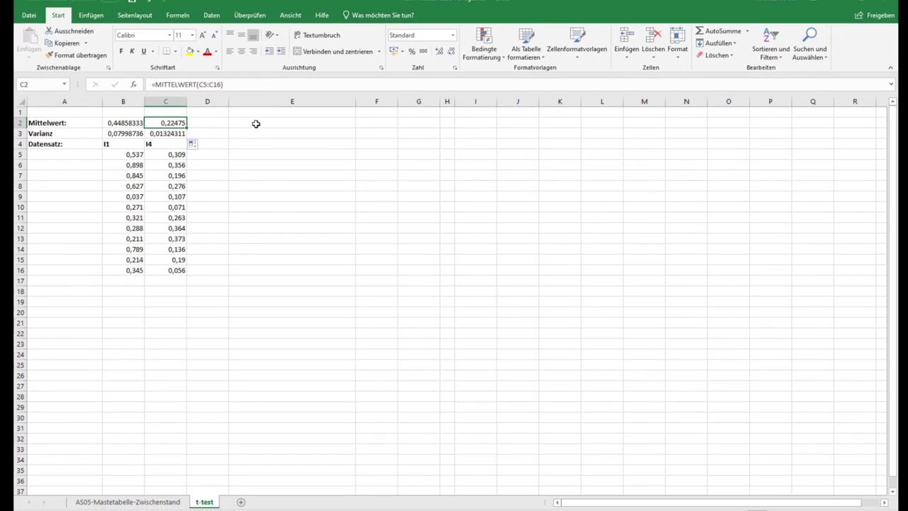
pyautogui.click(256, 123)
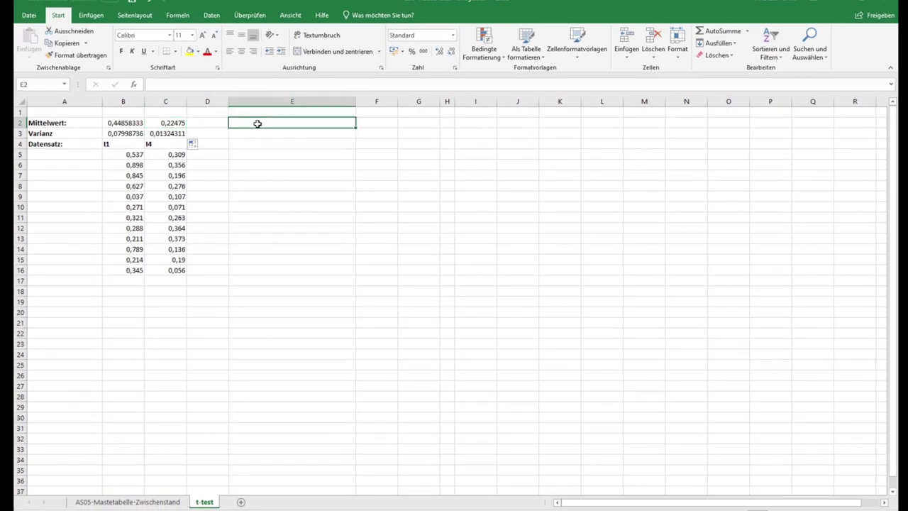
# Go to the Daten tab and dismiss the 'Müssen Sie Daten importieren?' tip.
pyautogui.click(212, 17)
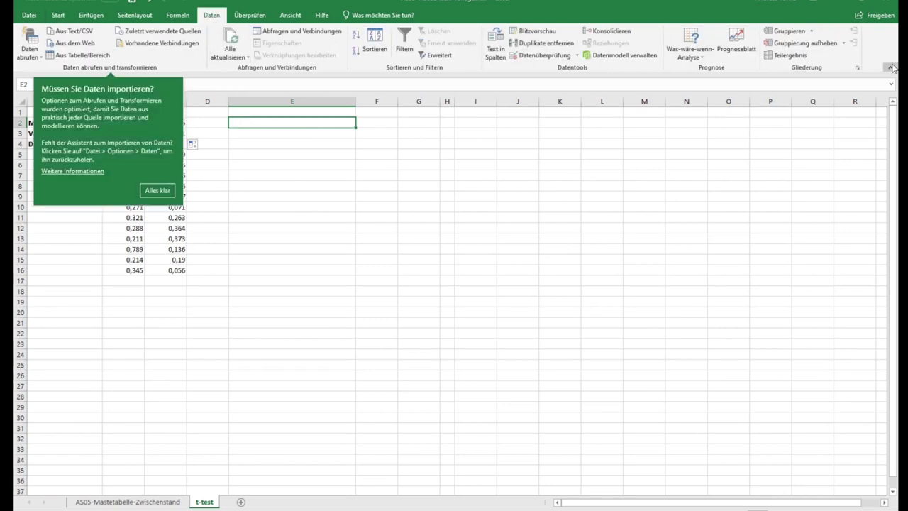
pyautogui.click(155, 188)
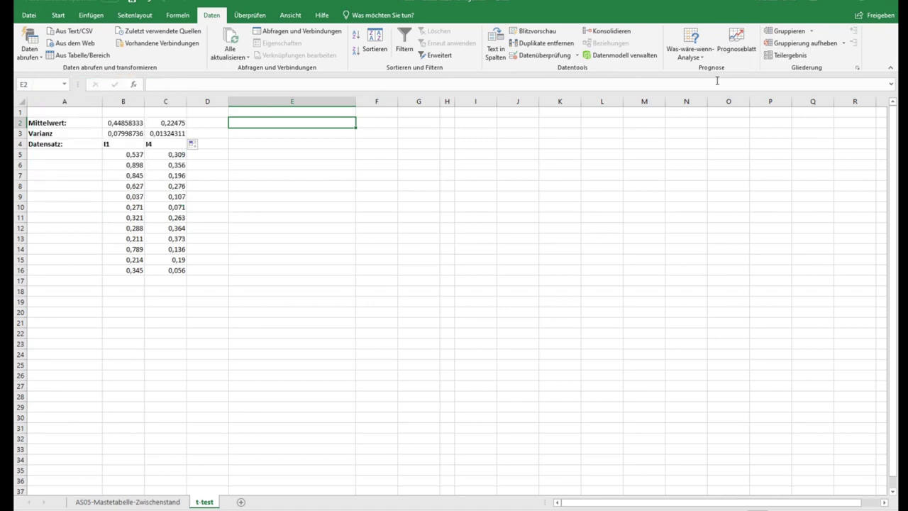
pyautogui.click(29, 15)
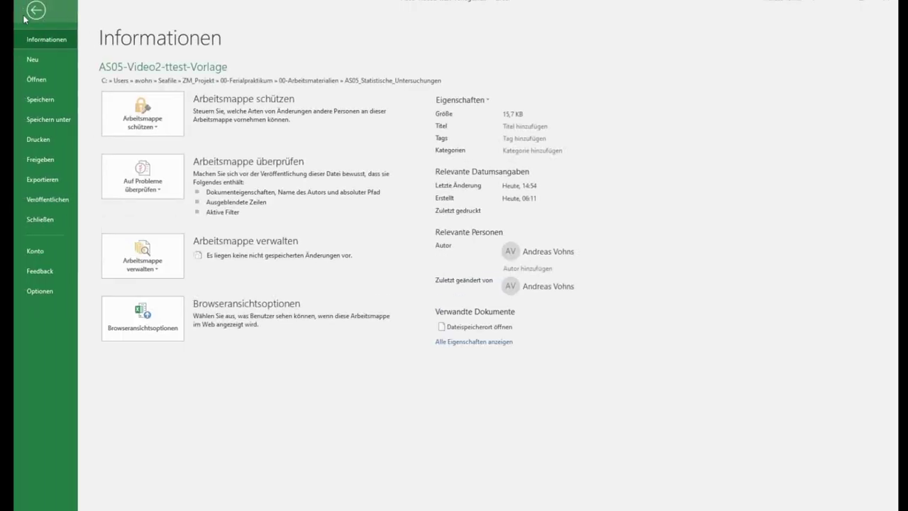
# Enable the Analyse-Funktionen add-in under Excel Options > Add-Ins.
pyautogui.click(40, 291)
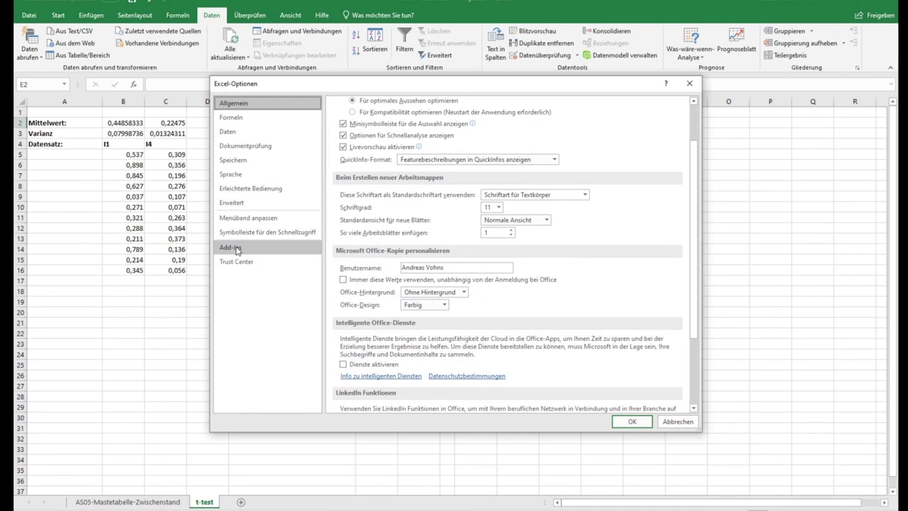
pyautogui.click(234, 248)
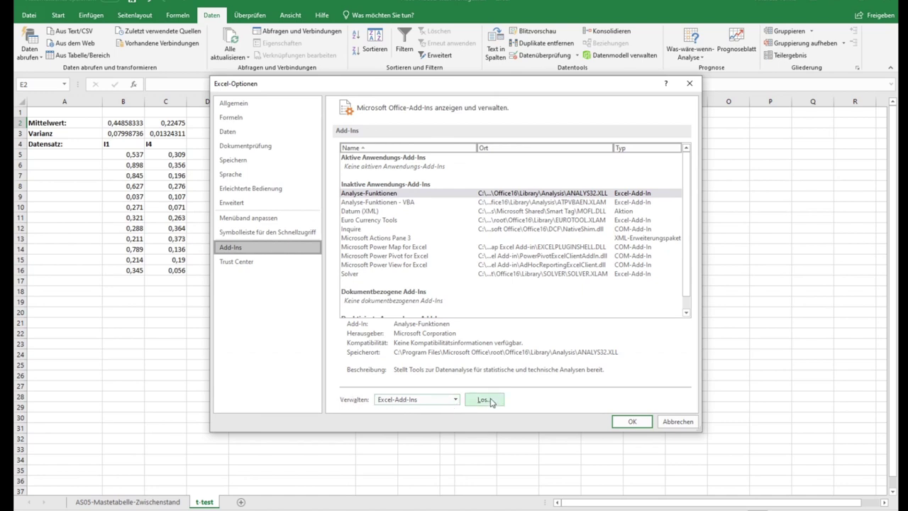
pyautogui.click(483, 400)
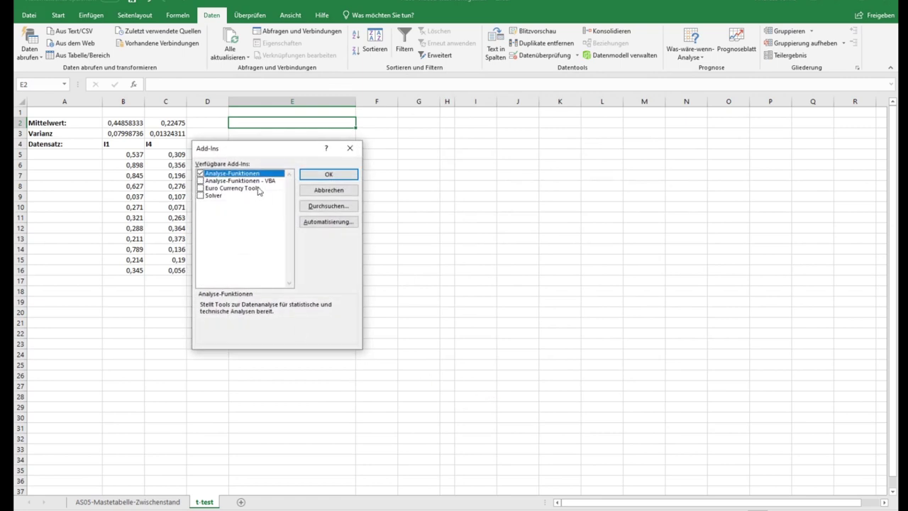
pyautogui.click(329, 175)
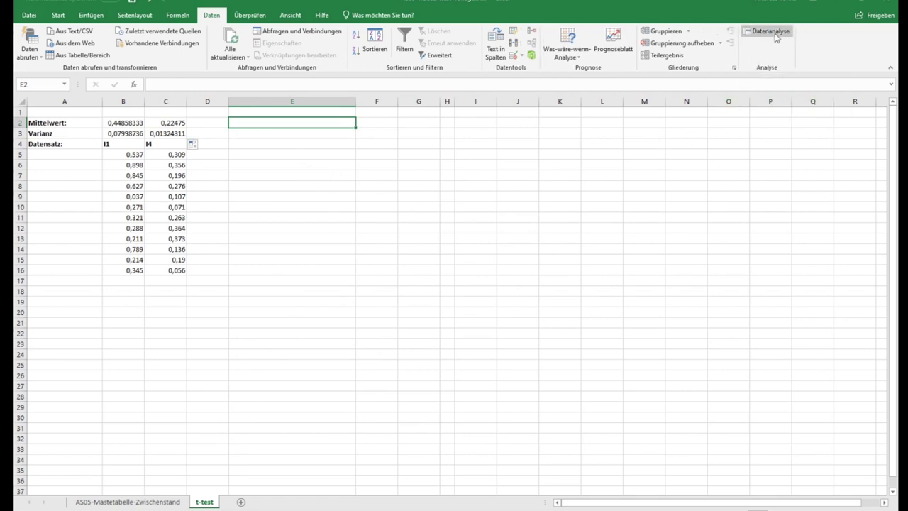
# Choose Zwei-Stichproben F-Test from the Datenanalyse tools.
pyautogui.click(775, 34)
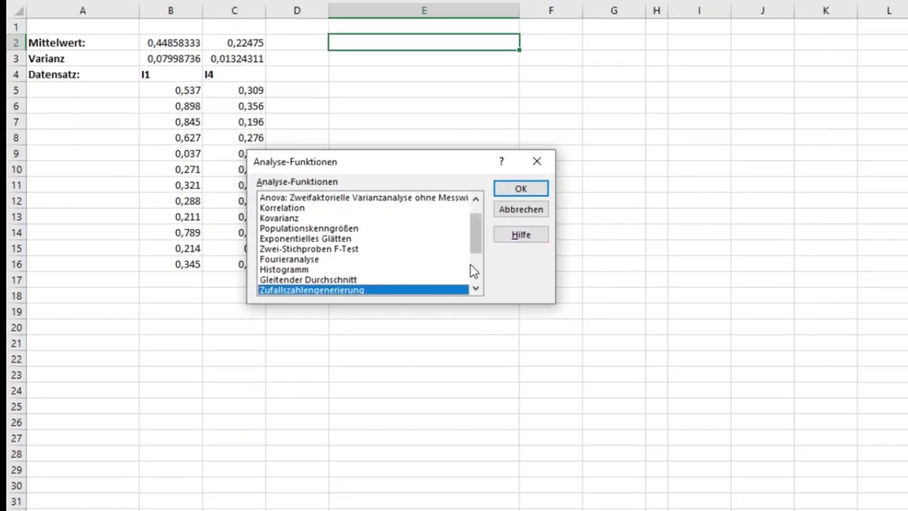
pyautogui.moveTo(477, 245); pyautogui.dragTo(479, 236)
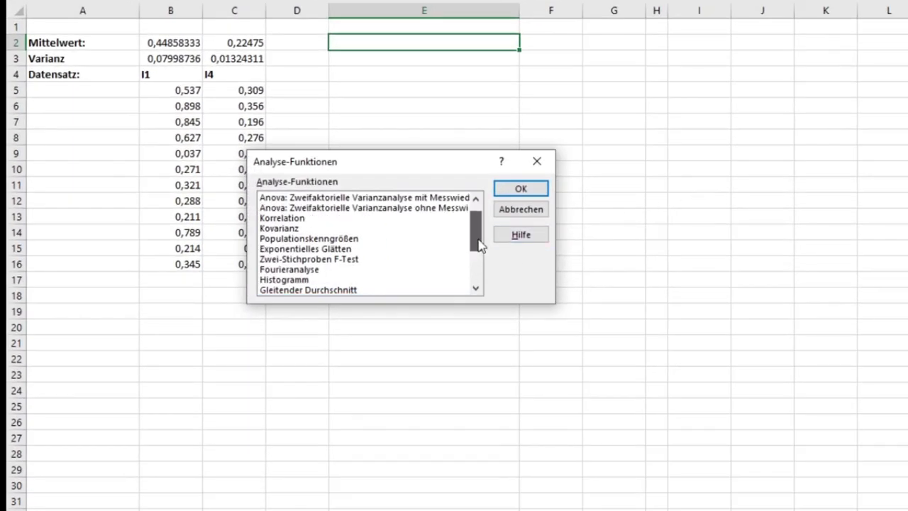
pyautogui.click(335, 263)
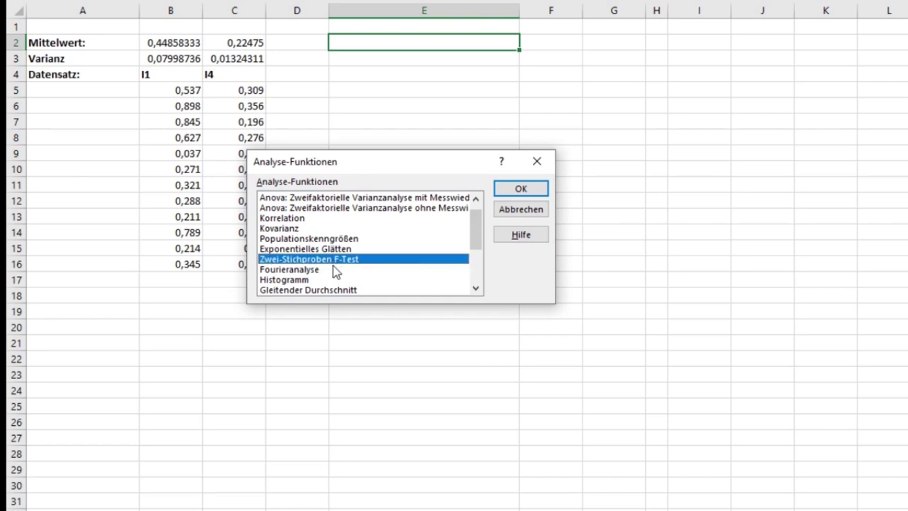
pyautogui.click(520, 190)
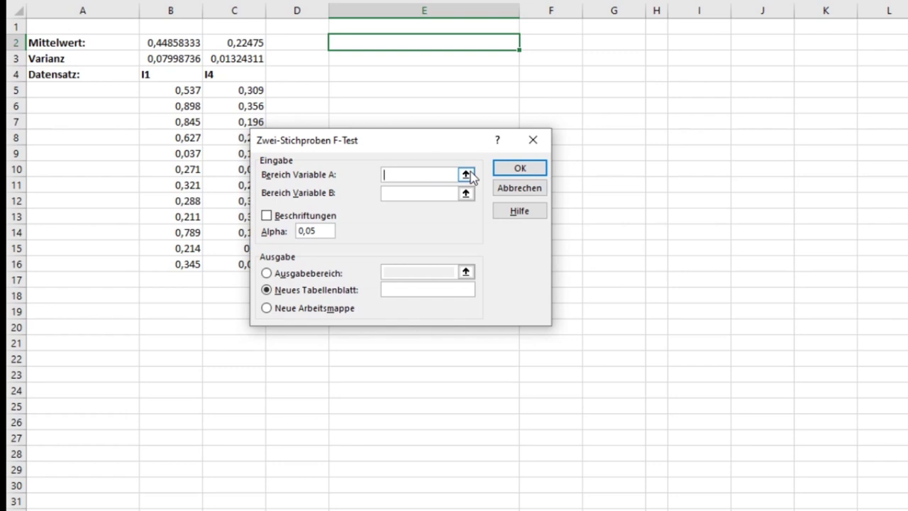
# Set Variable A to $B$4:$B$16 and B to $C$4:$C$16, with Beschriftungen ticked.
pyautogui.click(263, 220)
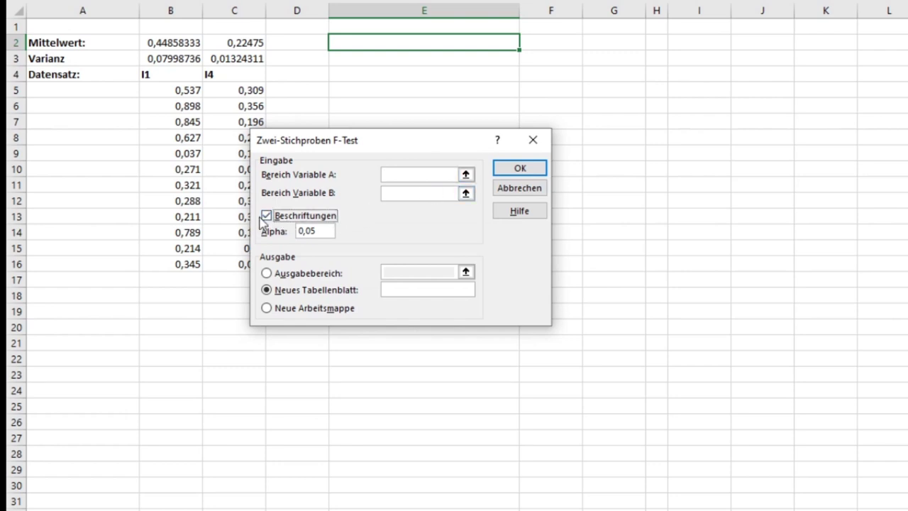
pyautogui.click(465, 175)
pyautogui.moveTo(188, 74); pyautogui.dragTo(180, 262)
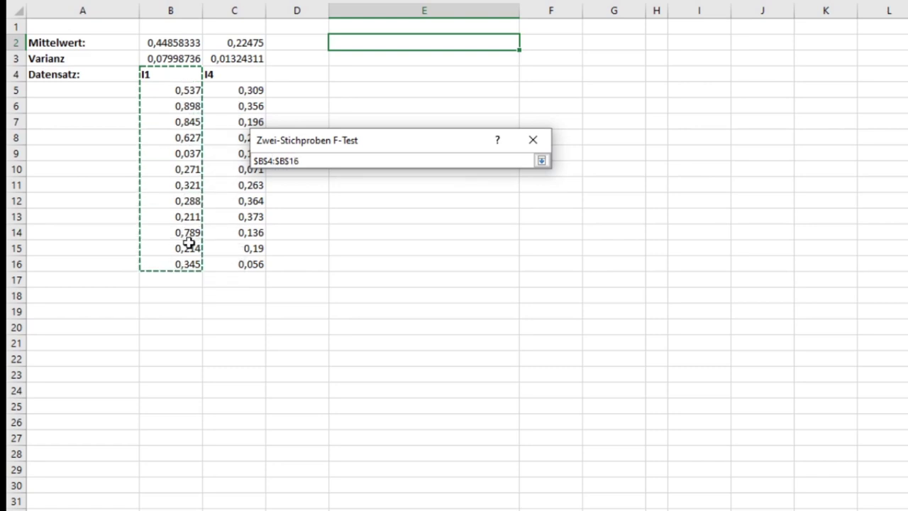
pyautogui.click(541, 160)
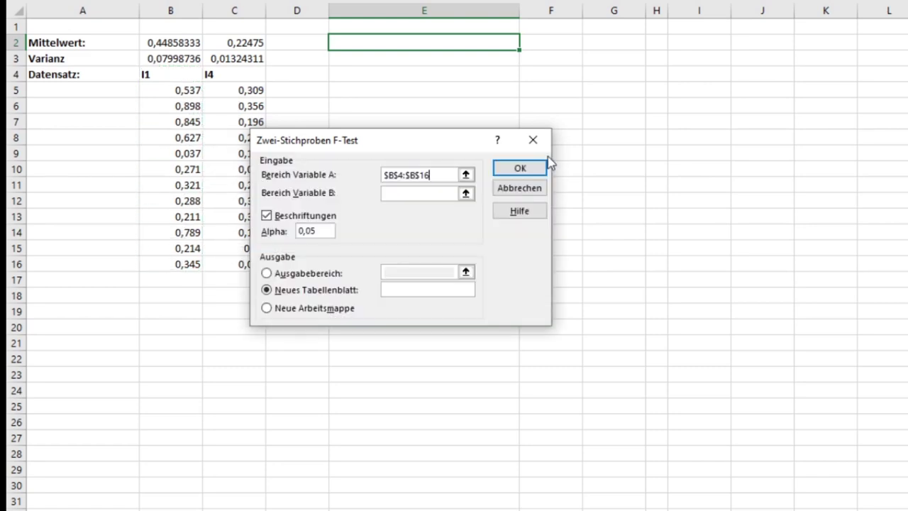
pyautogui.click(465, 193)
pyautogui.moveTo(234, 74); pyautogui.dragTo(243, 263)
pyautogui.click(541, 160)
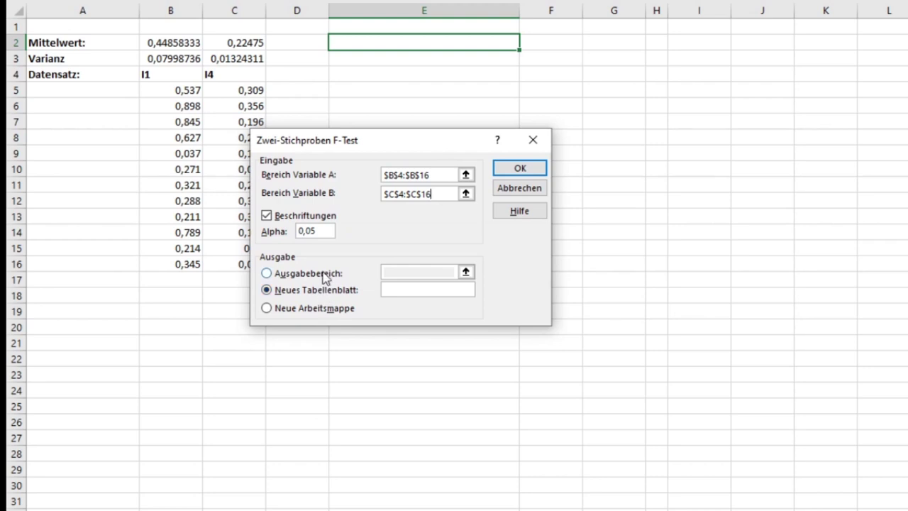
# Output the F-test results starting at $E$2, giving F = 6,03992069.
pyautogui.click(322, 273)
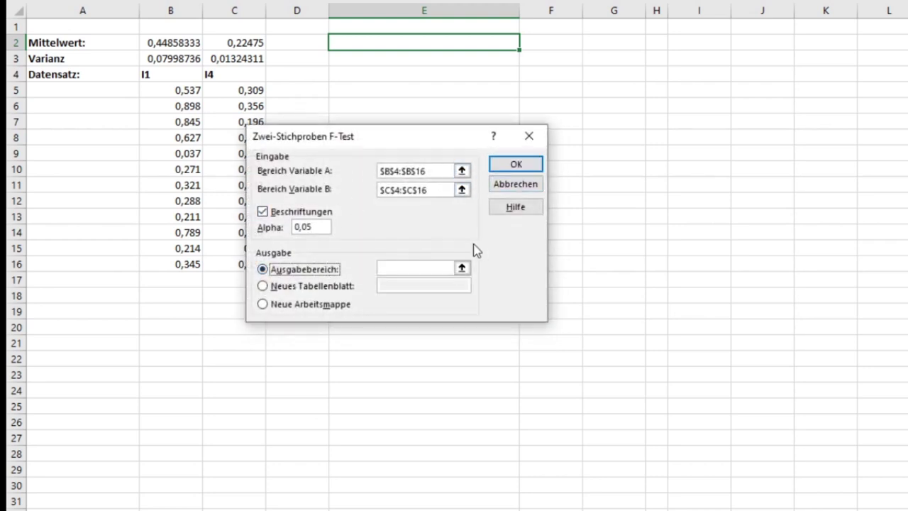
pyautogui.click(462, 268)
pyautogui.click(367, 44)
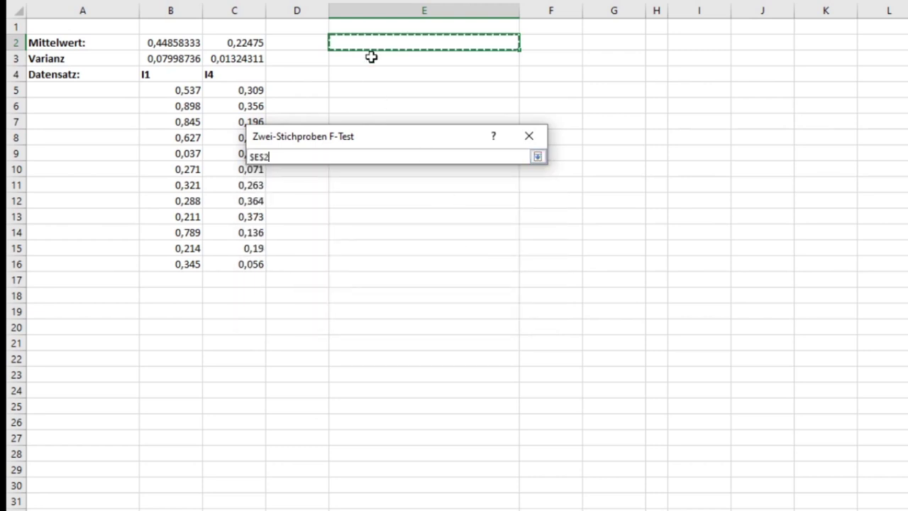
pyautogui.click(537, 157)
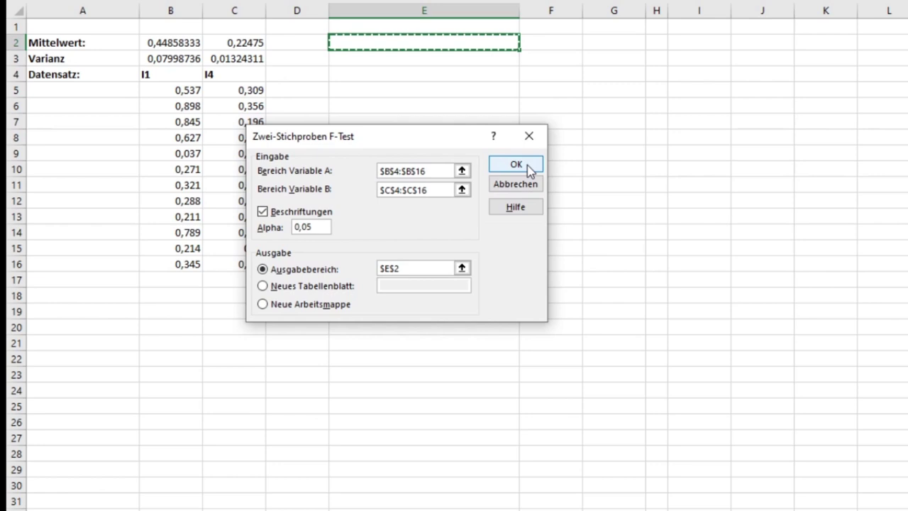
pyautogui.click(516, 165)
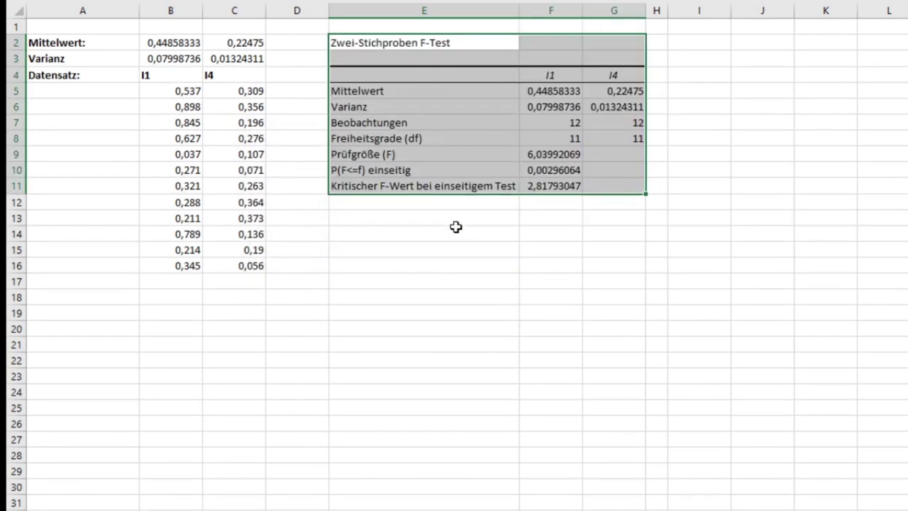
pyautogui.click(435, 215)
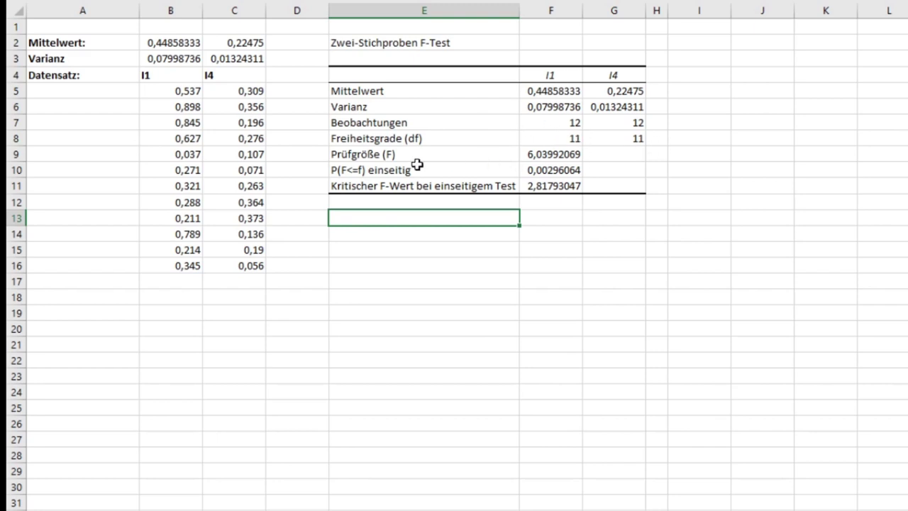
pyautogui.click(548, 154)
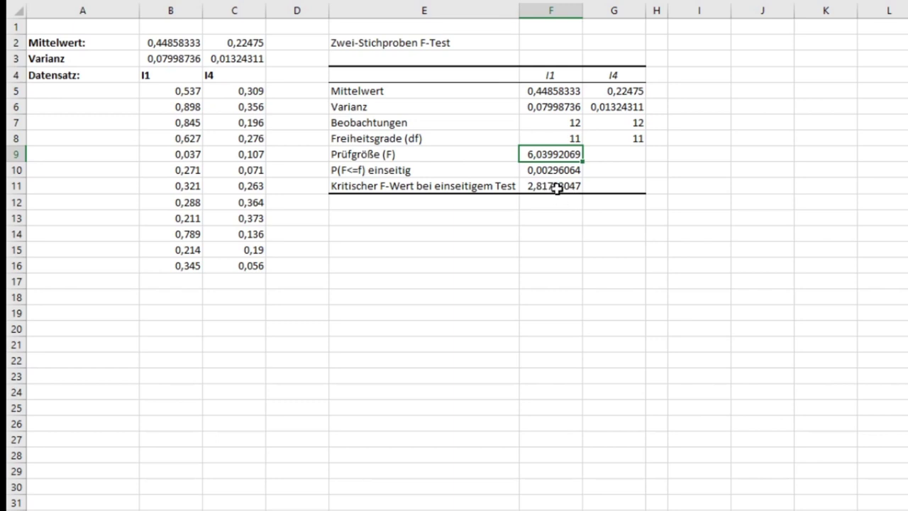
pyautogui.click(550, 173)
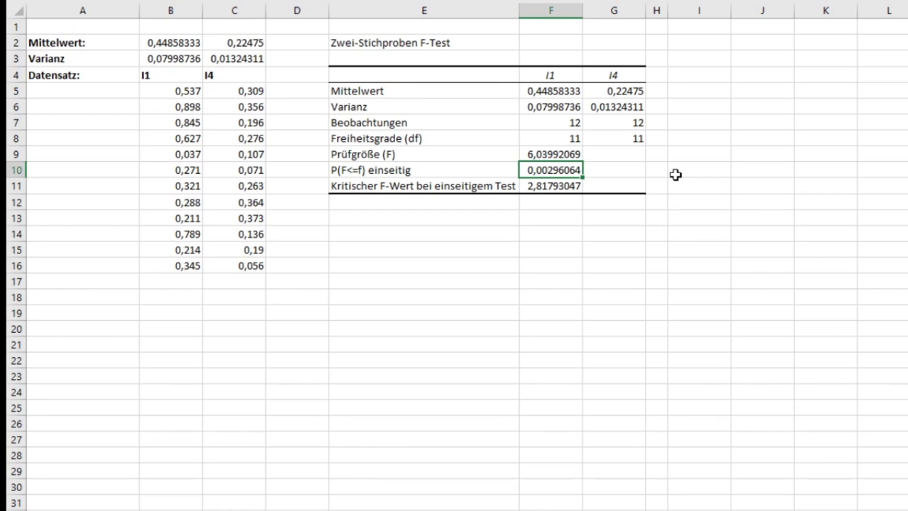
# Make the one-sided P(F<=f) row E10:G10 bold.
pyautogui.press('Right')
pyautogui.press('Right')
pyautogui.press('Left')
pyautogui.press('Left')
pyautogui.press('Left')
pyautogui.press('Left')
pyautogui.press('Right')
pyautogui.hotkey('shift', 'Right')
pyautogui.hotkey('shift', 'Right')
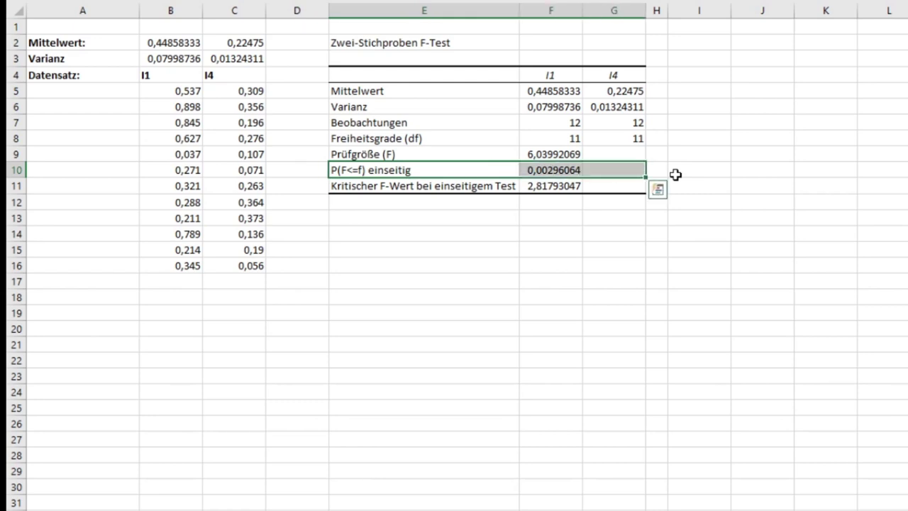
pyautogui.hotkey('ctrl', 'b')
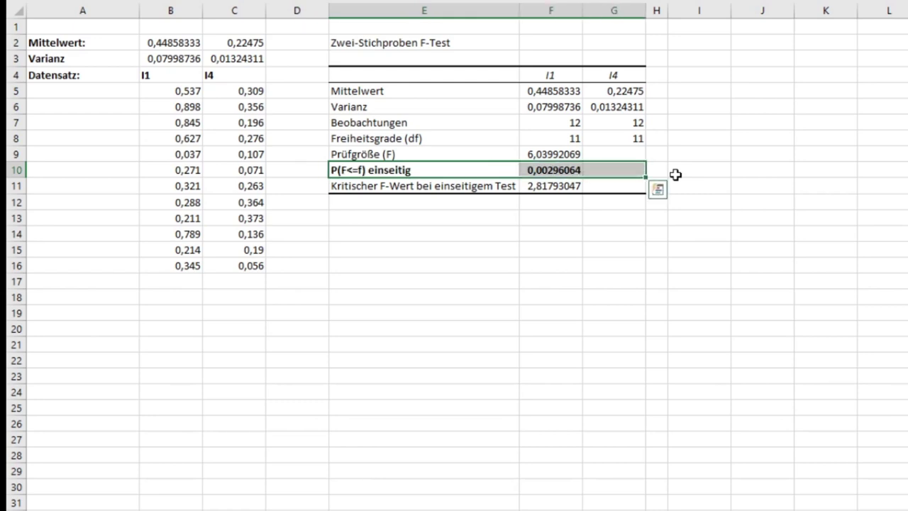
# Add the note 'Ist signifikant' in I10, then select E13 for the next output.
pyautogui.press('Right')
pyautogui.press('Right')
pyautogui.press('Right')
pyautogui.press('Right')
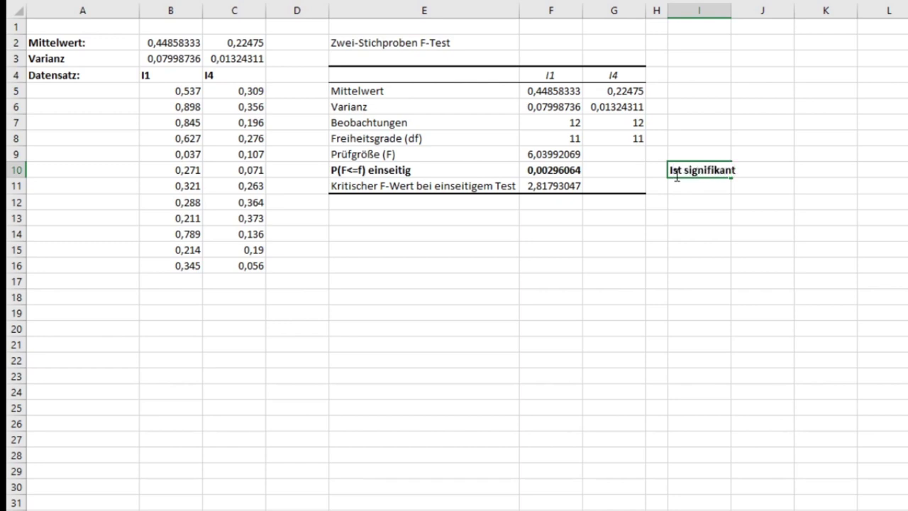
pyautogui.press('Return')
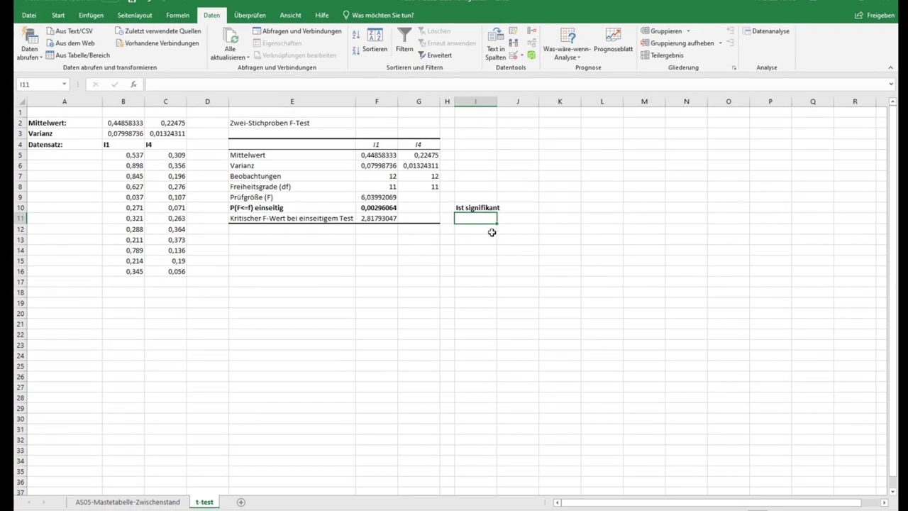
pyautogui.click(283, 238)
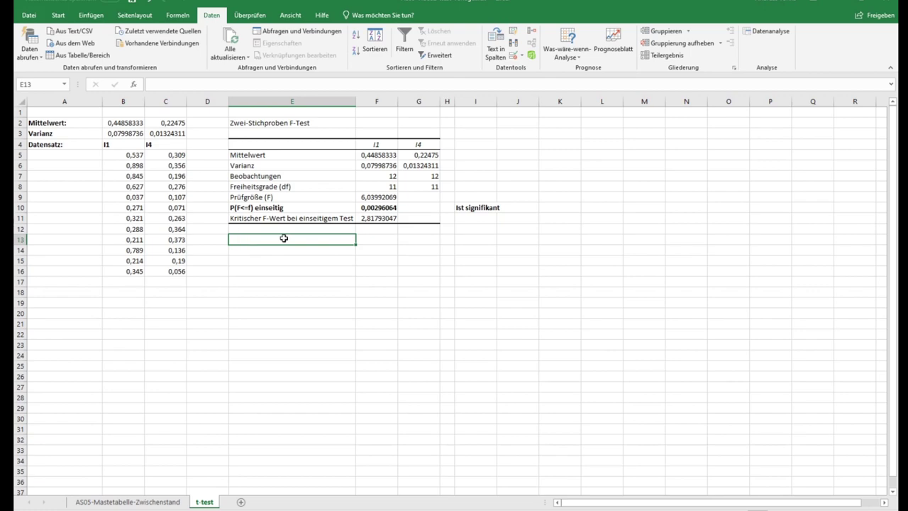
pyautogui.click(773, 34)
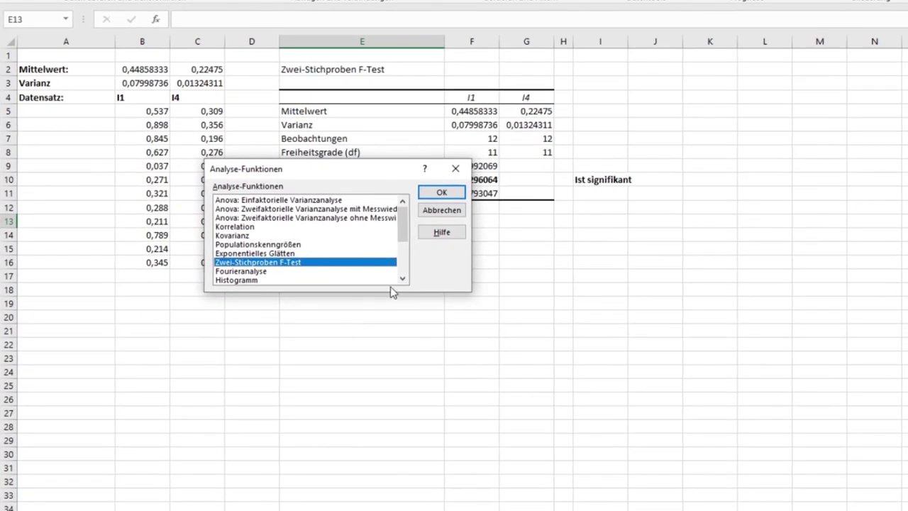
# Choose Zweistichproben t-Test: Unterschiedlicher Varianzen from the Datenanalyse list.
pyautogui.click(402, 279)
pyautogui.click(402, 279)
pyautogui.click(402, 279)
pyautogui.click(402, 279)
pyautogui.click(402, 278)
pyautogui.click(402, 279)
pyautogui.click(402, 280)
pyautogui.click(402, 279)
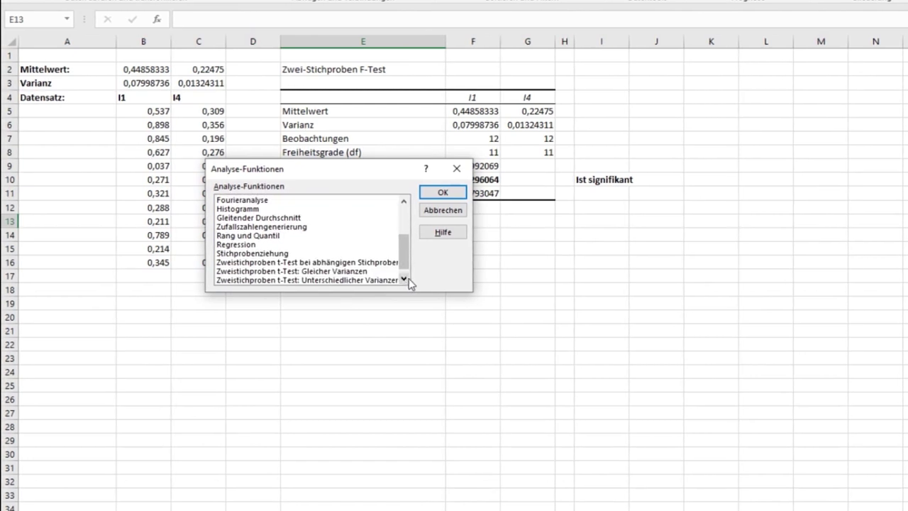
pyautogui.click(402, 279)
pyautogui.click(318, 272)
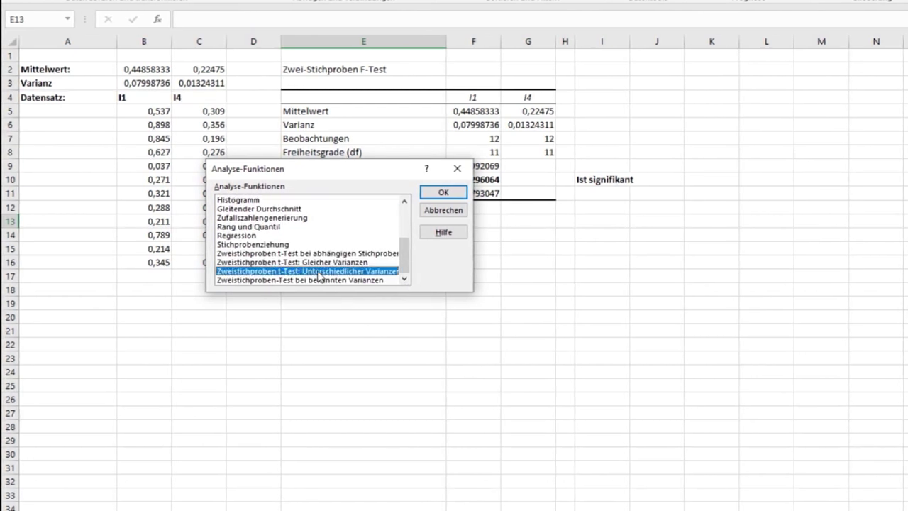
pyautogui.click(447, 191)
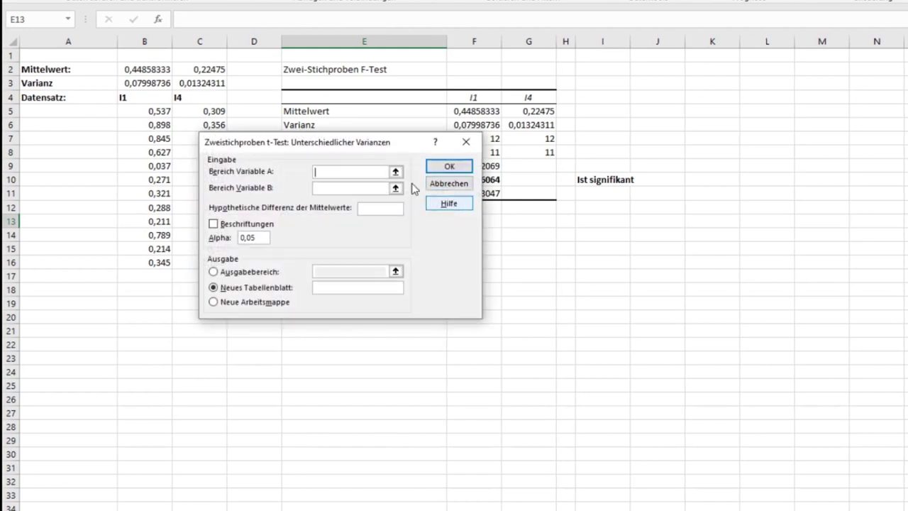
pyautogui.moveTo(341, 148); pyautogui.dragTo(719, 149)
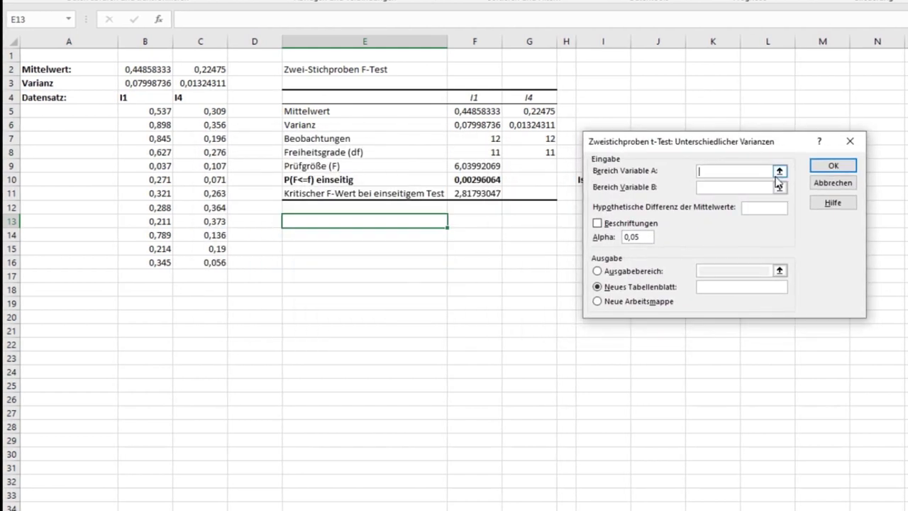
# Set variable A to B4:B16 and variable B to C4:C16, with first-row labels.
pyautogui.click(778, 171)
pyautogui.moveTo(150, 99); pyautogui.dragTo(150, 262)
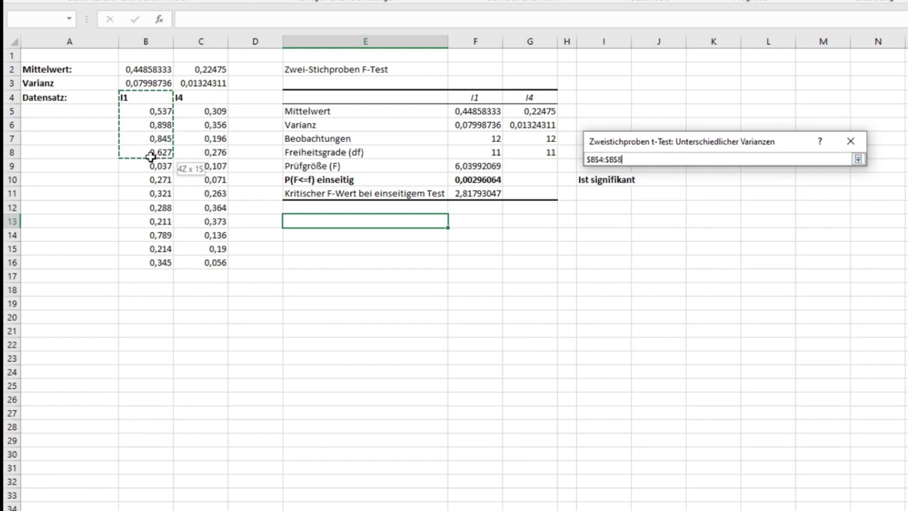
pyautogui.click(858, 159)
pyautogui.click(599, 224)
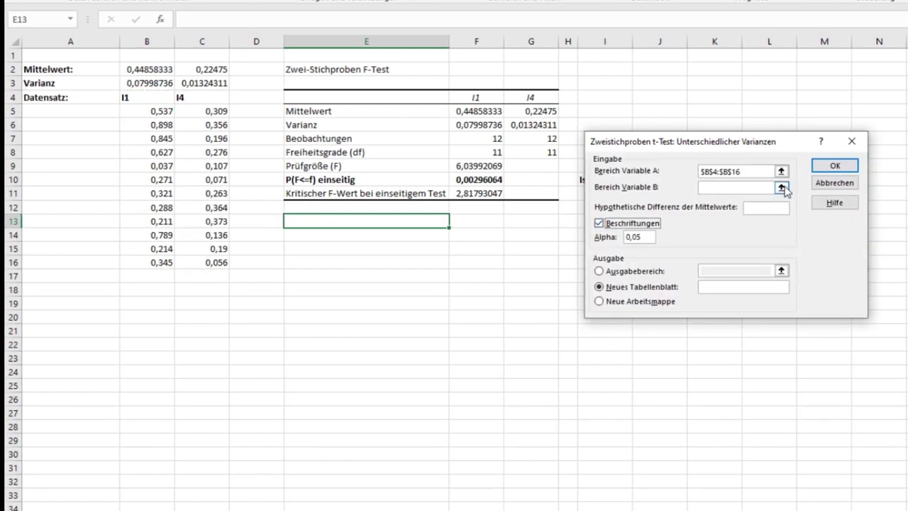
pyautogui.click(780, 187)
pyautogui.click(206, 97)
pyautogui.moveTo(206, 98); pyautogui.dragTo(207, 262)
pyautogui.click(859, 159)
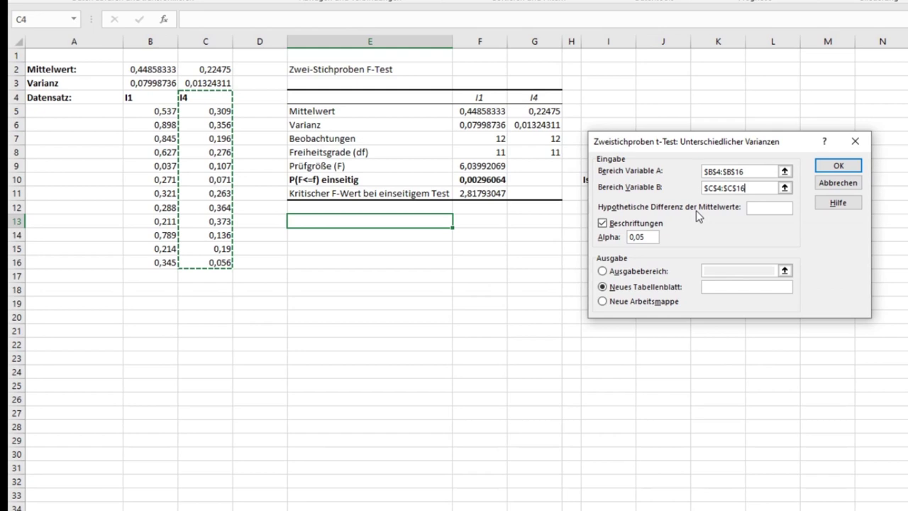
# Enter the hypothesised mean difference and set the output range to E13 on this sheet.
pyautogui.click(762, 208)
pyautogui.write('0')
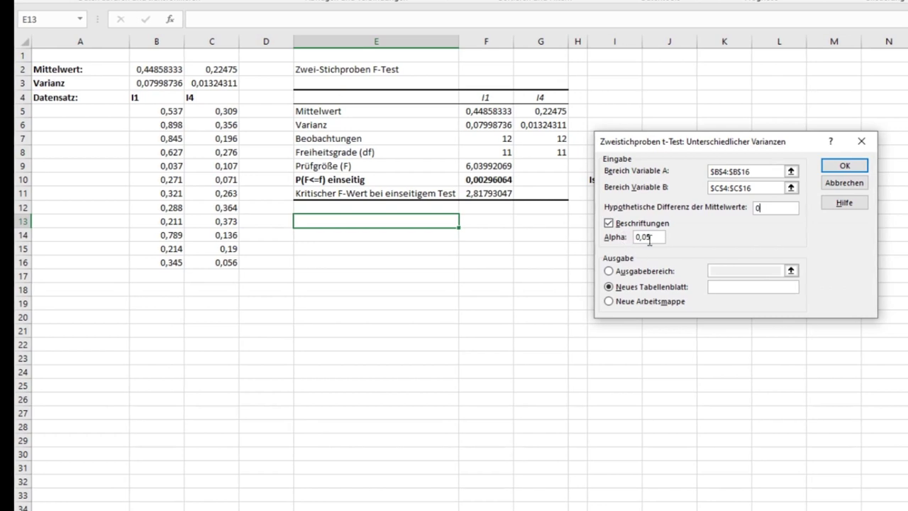
pyautogui.click(637, 274)
pyautogui.click(788, 268)
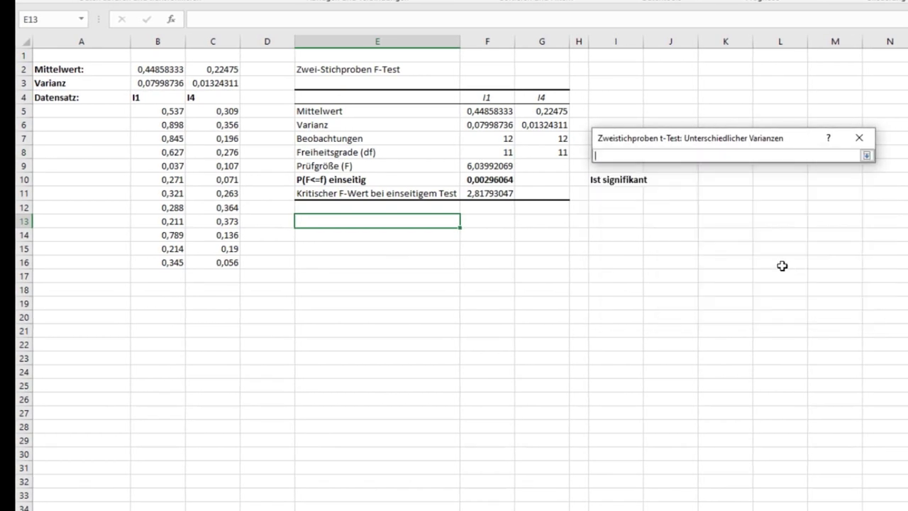
pyautogui.click(317, 220)
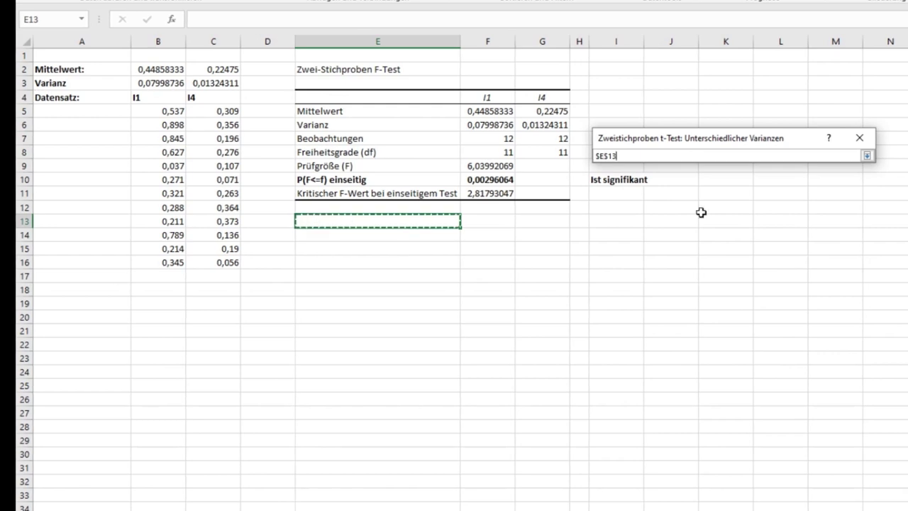
pyautogui.click(867, 155)
# Run the Welch t-test into E13:G25 and widen column E so labels show fully.
pyautogui.click(846, 162)
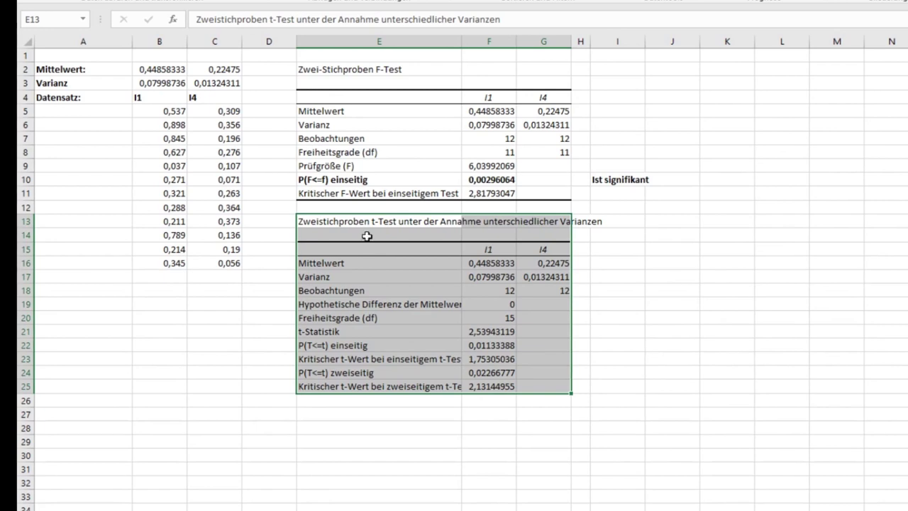
pyautogui.click(638, 290)
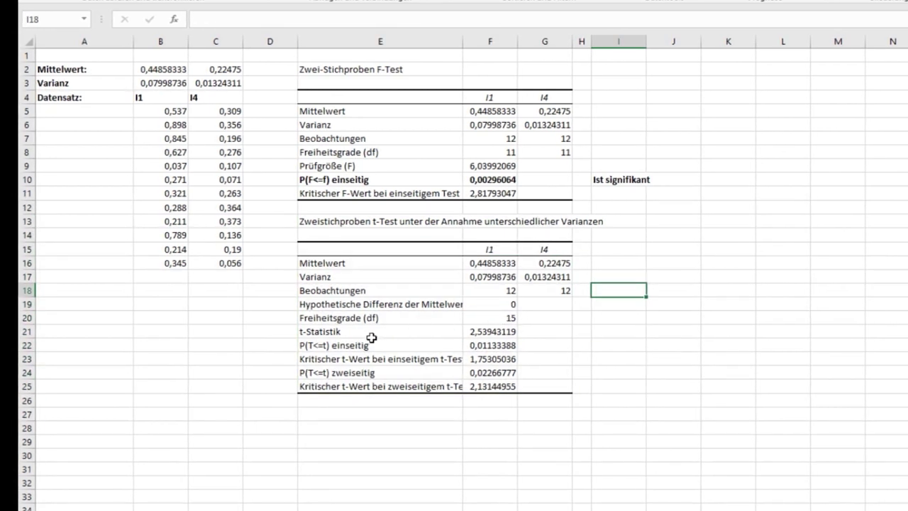
pyautogui.click(489, 332)
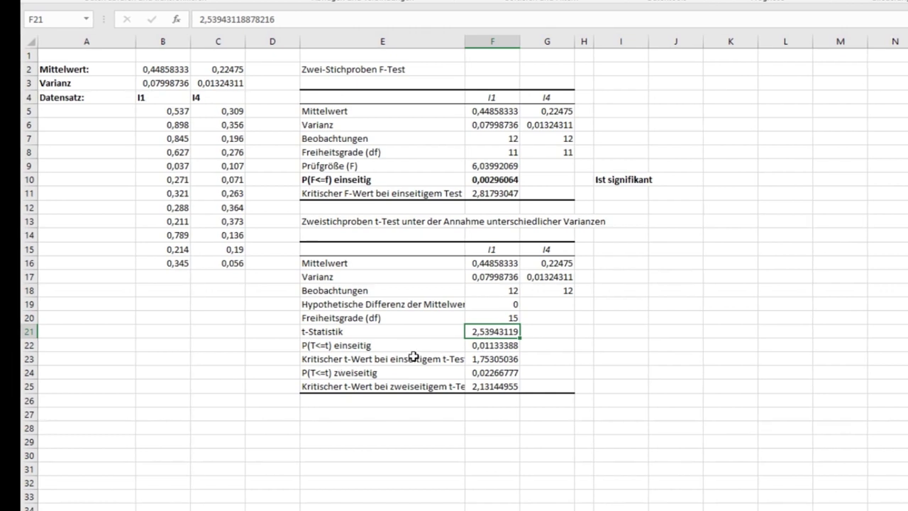
pyautogui.moveTo(461, 42); pyautogui.dragTo(513, 44)
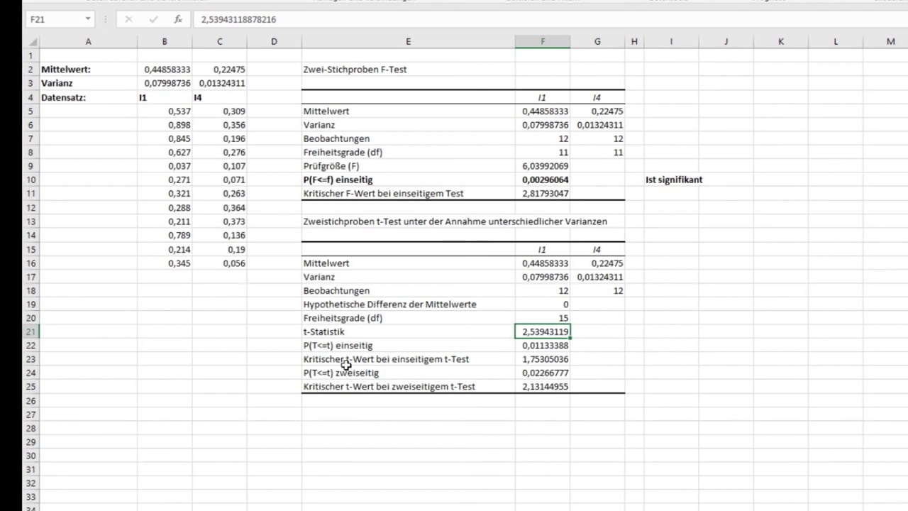
pyautogui.moveTo(315, 372); pyautogui.dragTo(542, 386)
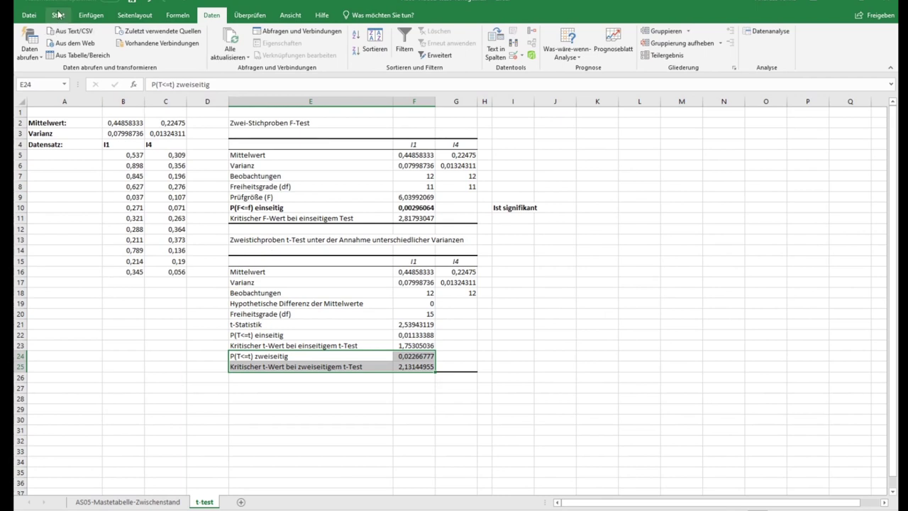
# Give the two-sided P and critical t-value rows E24:F25 a pale font colour.
pyautogui.click(58, 15)
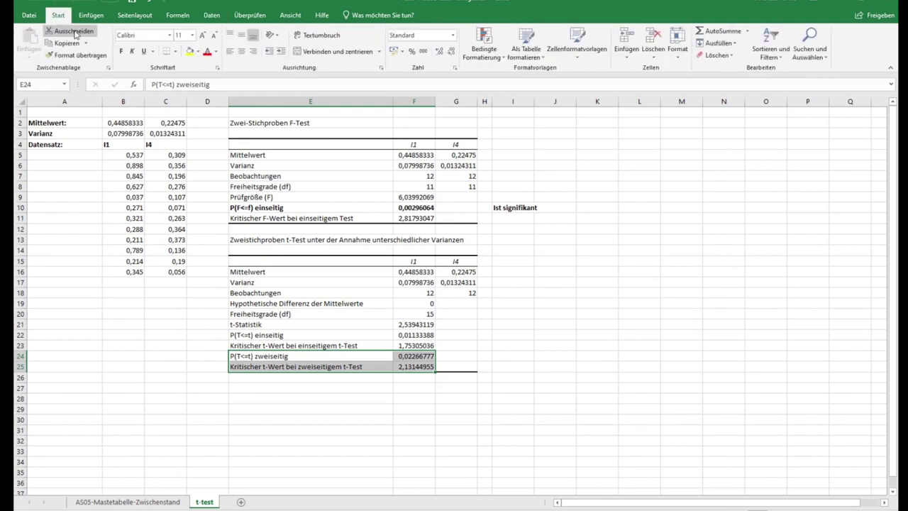
pyautogui.click(199, 53)
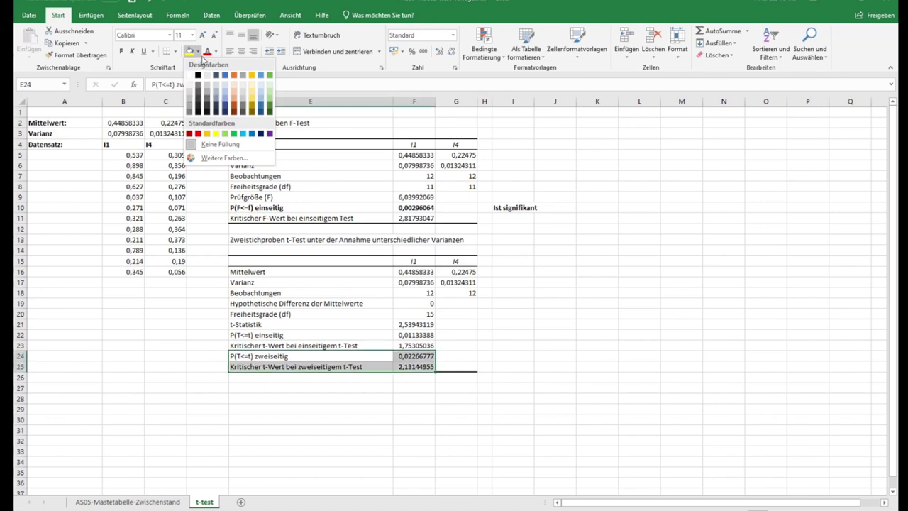
pyautogui.click(215, 51)
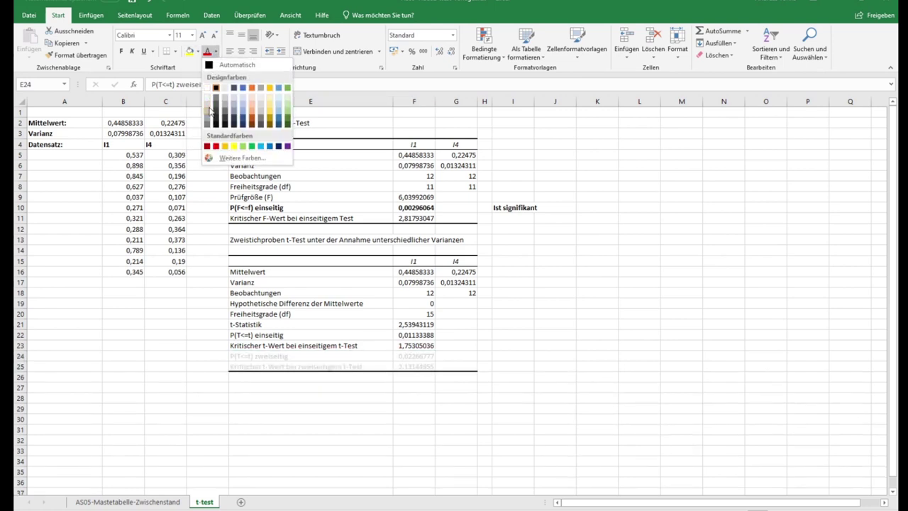
pyautogui.click(208, 87)
pyautogui.click(559, 356)
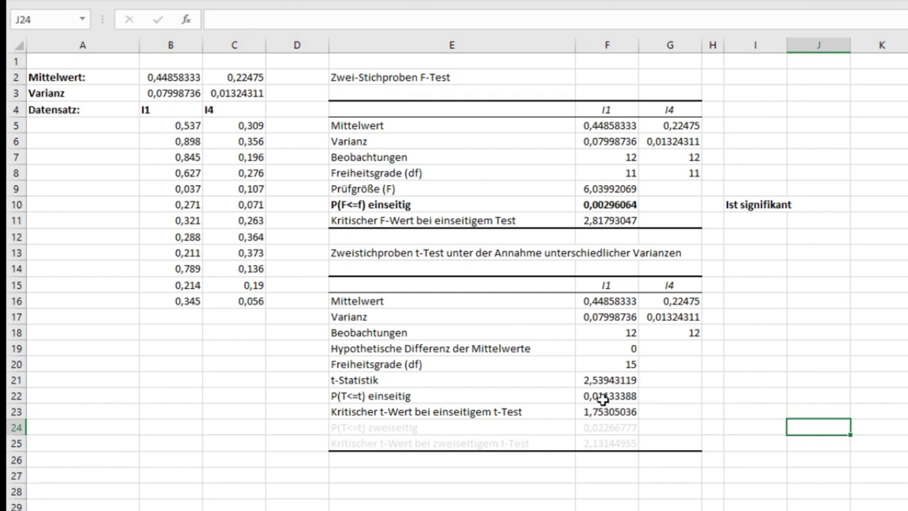
# Bold the one-sided P(T<=t) row E22:F22 and add 'Ist signifikant' in I22.
pyautogui.click(602, 395)
pyautogui.moveTo(379, 397); pyautogui.dragTo(617, 395)
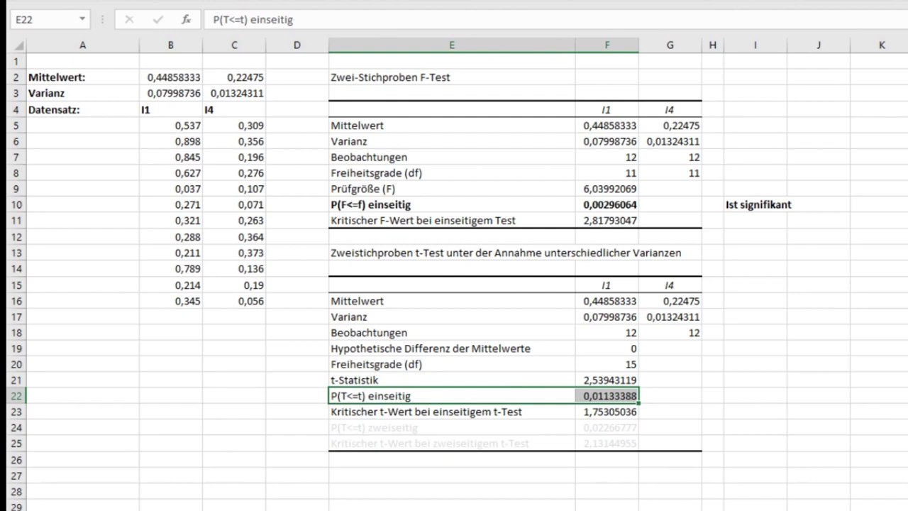
pyautogui.hotkey('ctrl', 'shift', 'f')
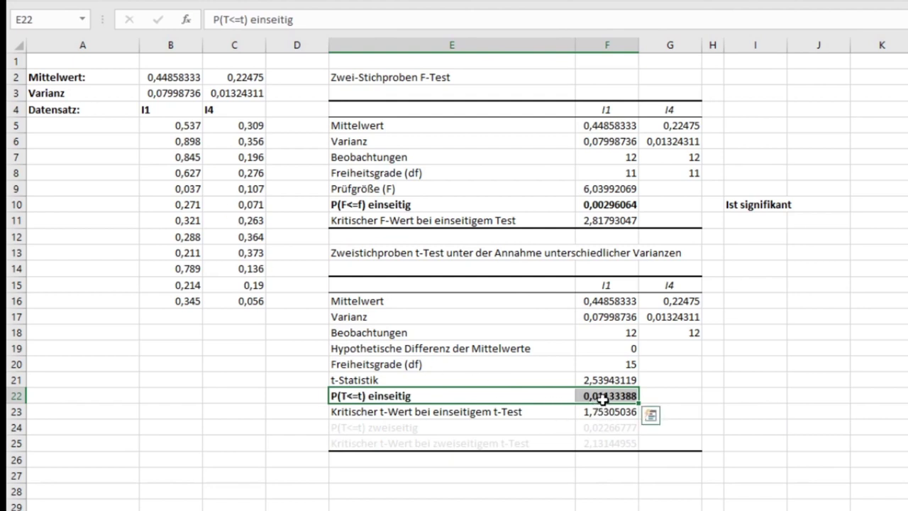
pyautogui.click(752, 400)
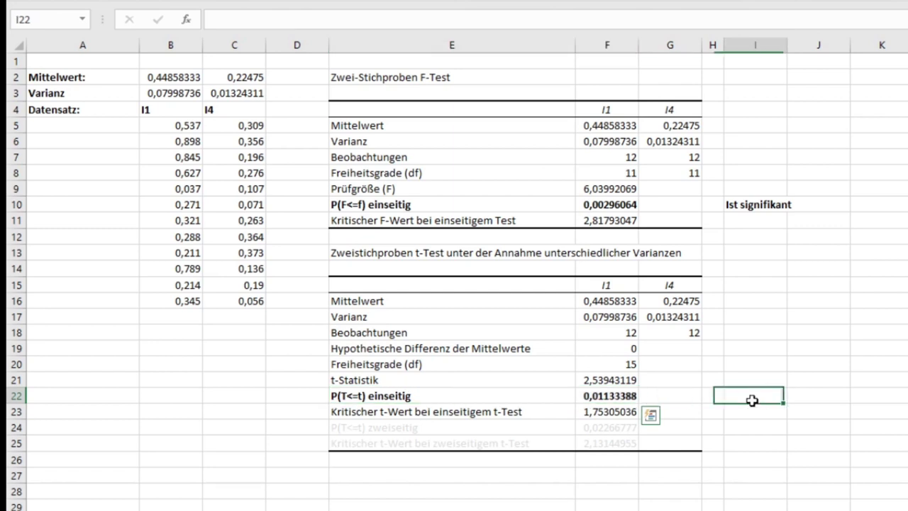
pyautogui.write('Ist signifikant')
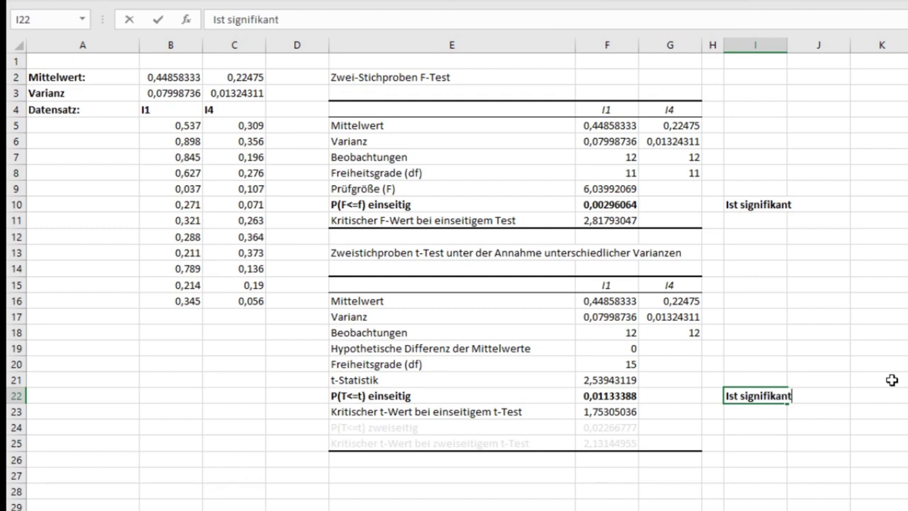
pyautogui.press('Return')
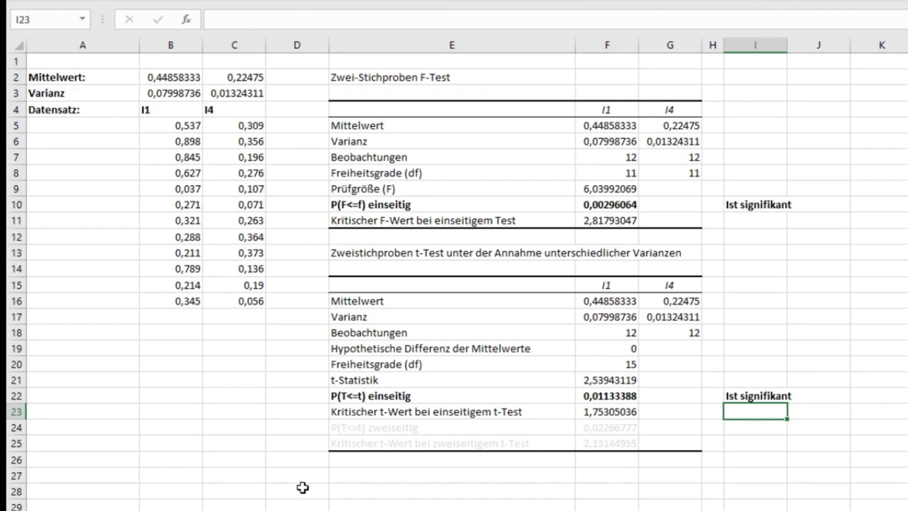
pyautogui.click(379, 474)
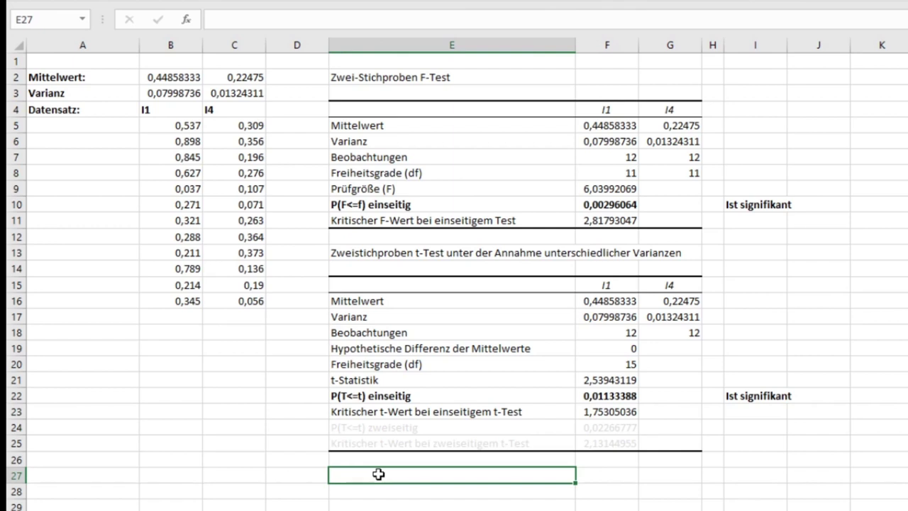
# Enter the label 'Effektstärke' in E27.
pyautogui.write('Effekts tärke')
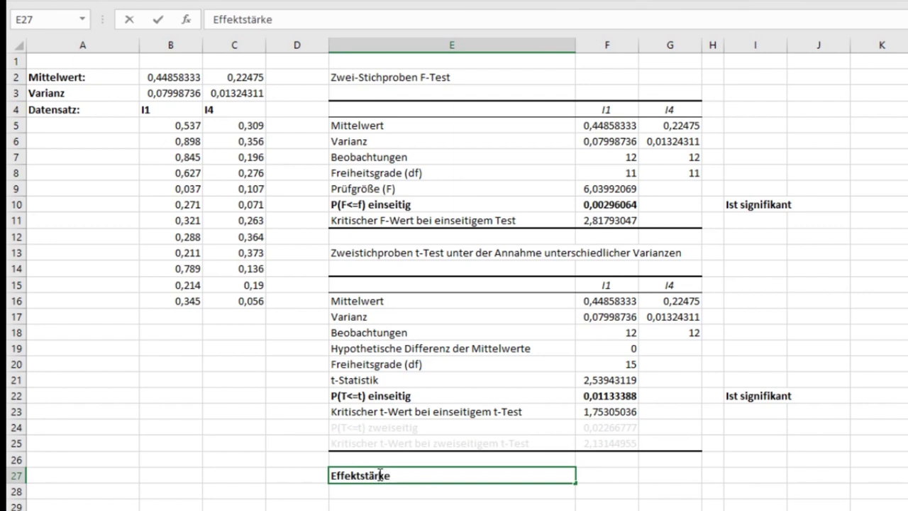
pyautogui.press('Return')
pyautogui.press('Up')
pyautogui.press('Right')
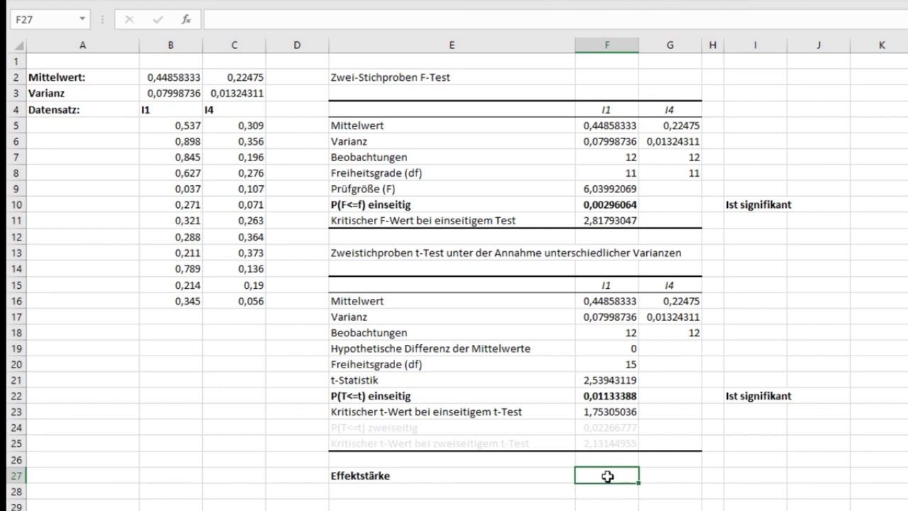
# Enter =WURZEL((F21^2)/(F21^2+F20)) in F27, giving 0,54832223.
pyautogui.write('=')
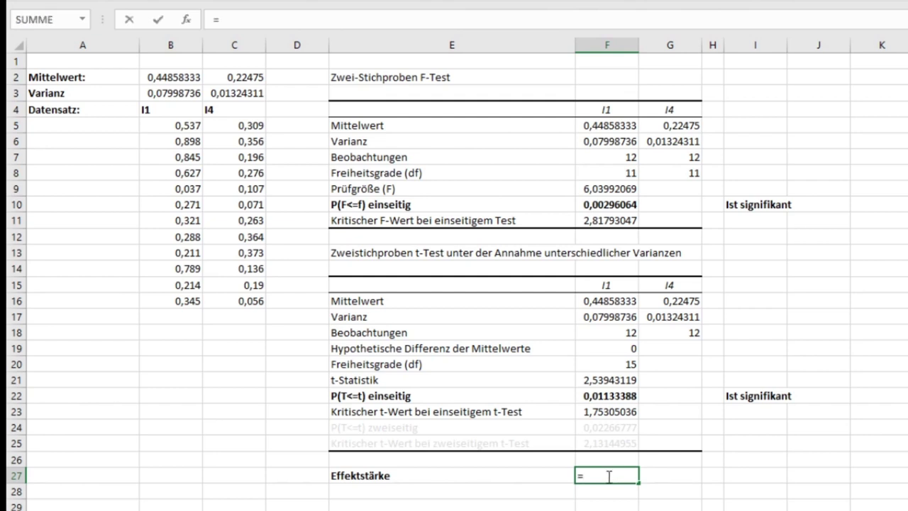
pyautogui.write('WURZEL((')
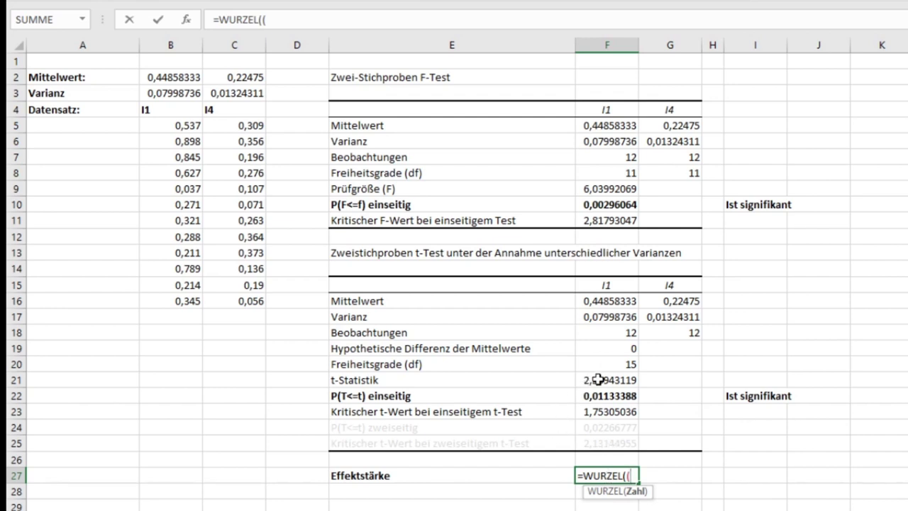
pyautogui.click(598, 379)
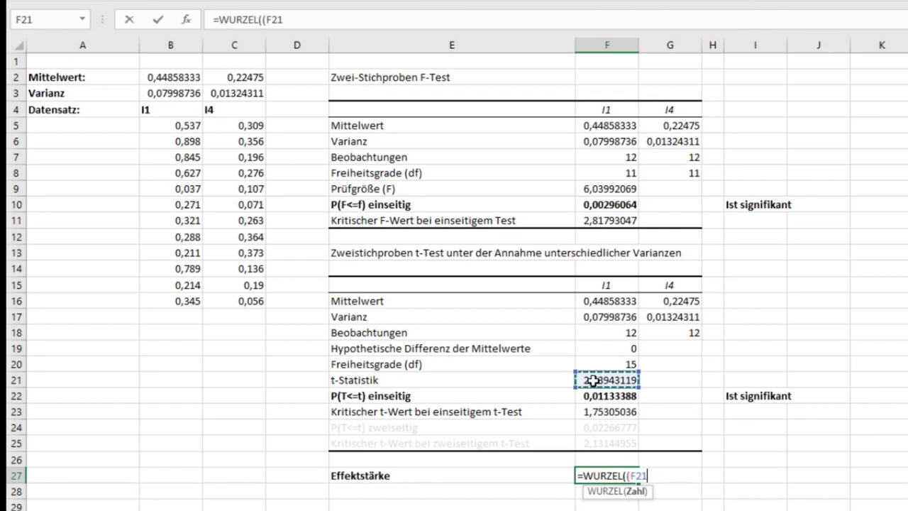
pyautogui.write('^2')
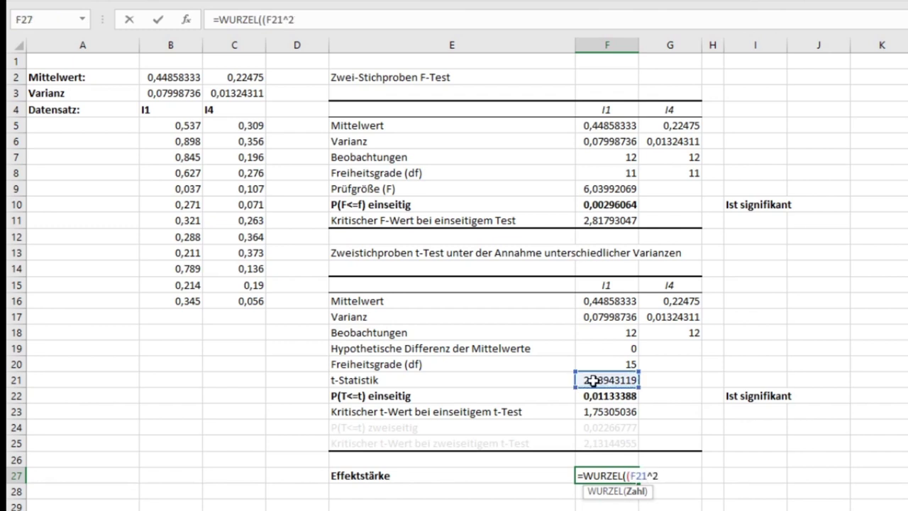
pyautogui.write(')')
pyautogui.write('/(')
pyautogui.click(593, 381)
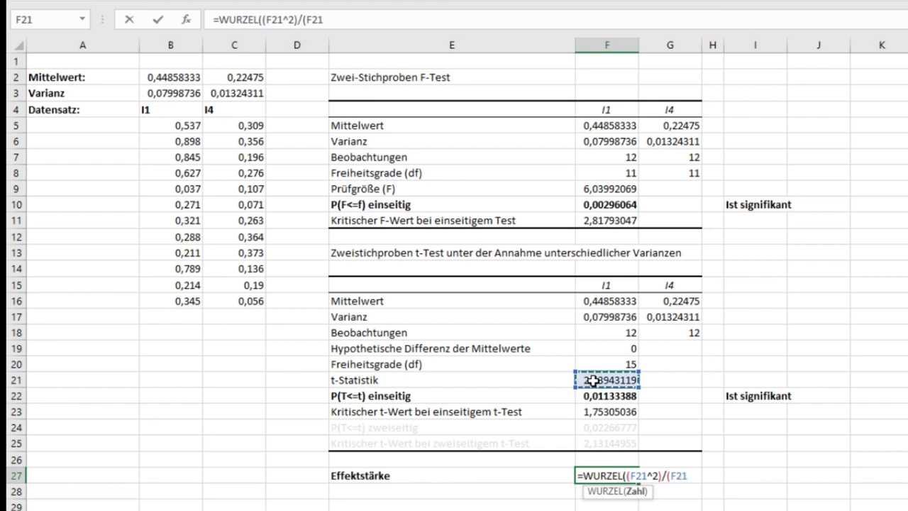
pyautogui.write('^2')
pyautogui.write('+')
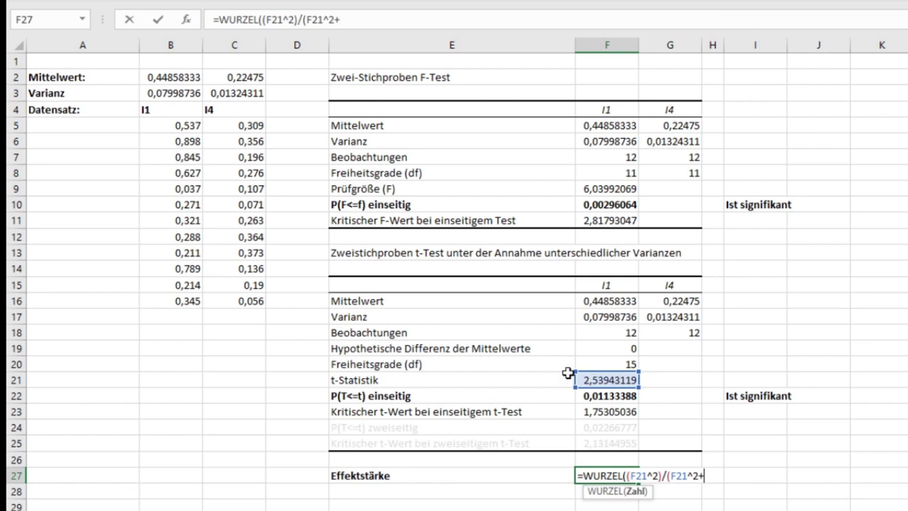
pyautogui.click(611, 364)
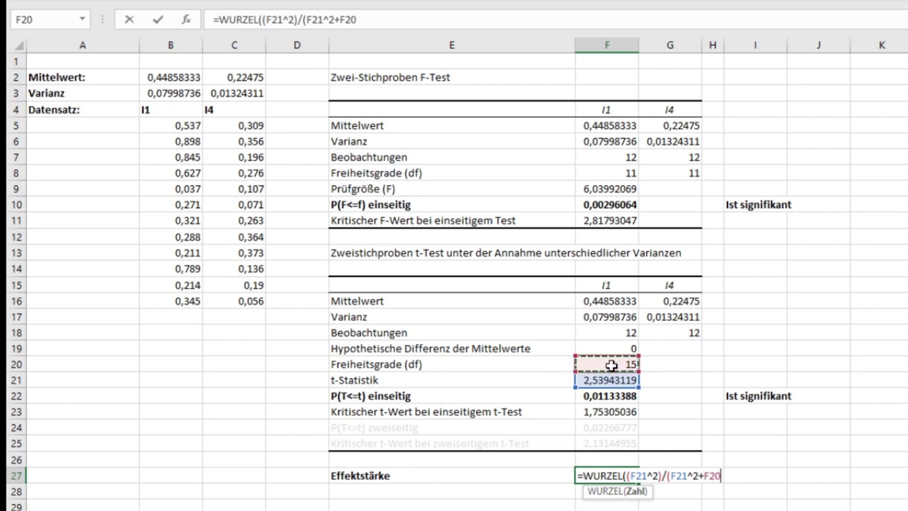
pyautogui.write(')')
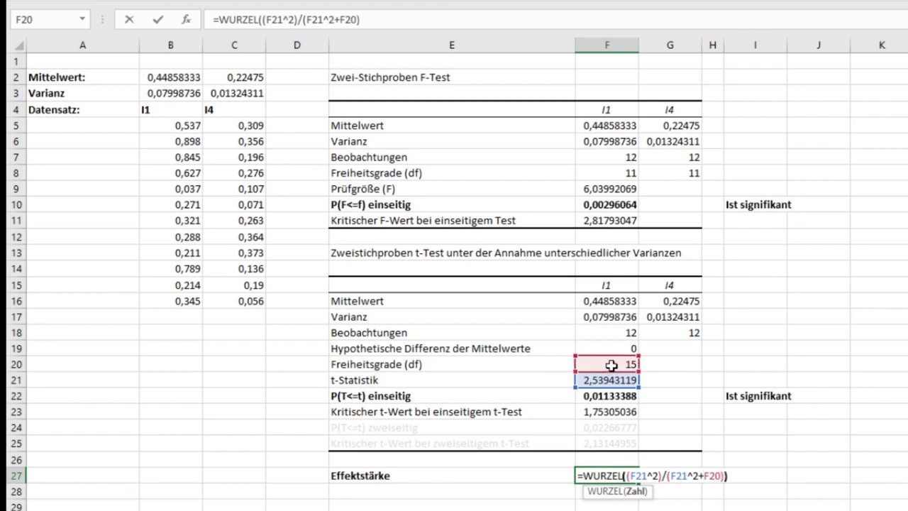
pyautogui.write(')')
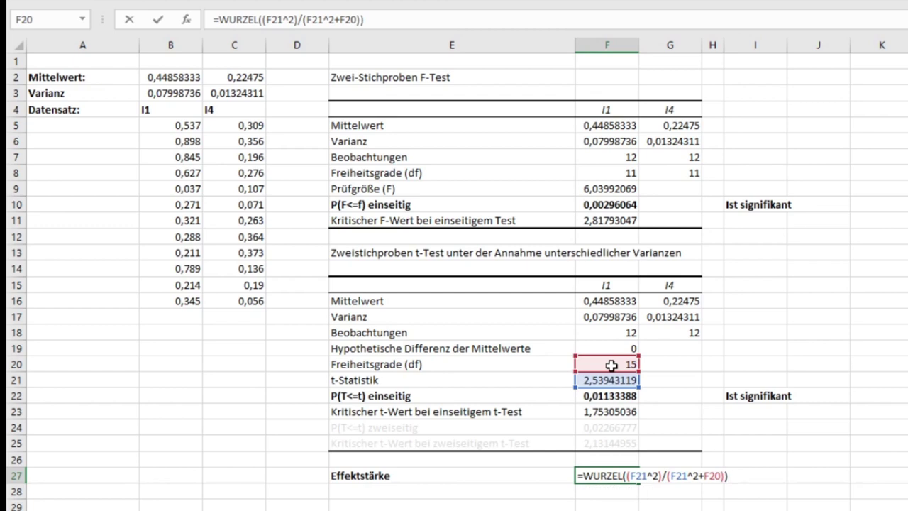
pyautogui.press('Return')
pyautogui.press('Up')
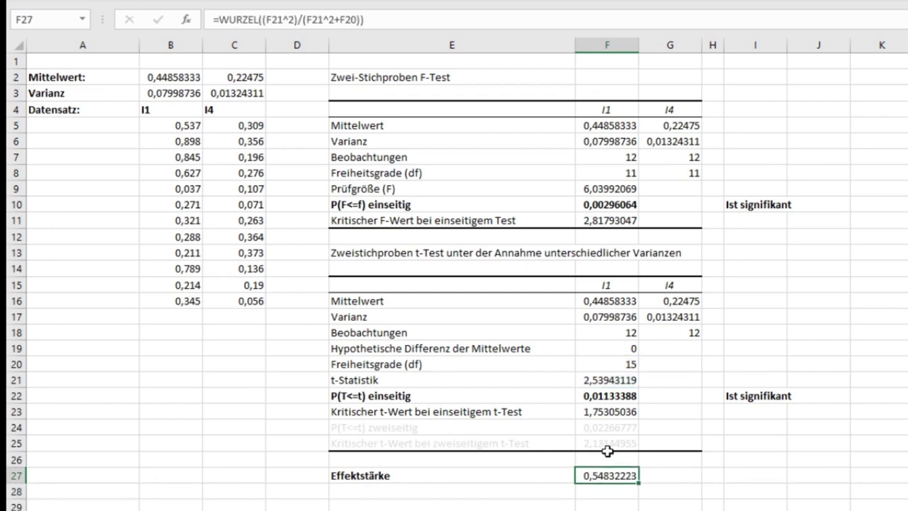